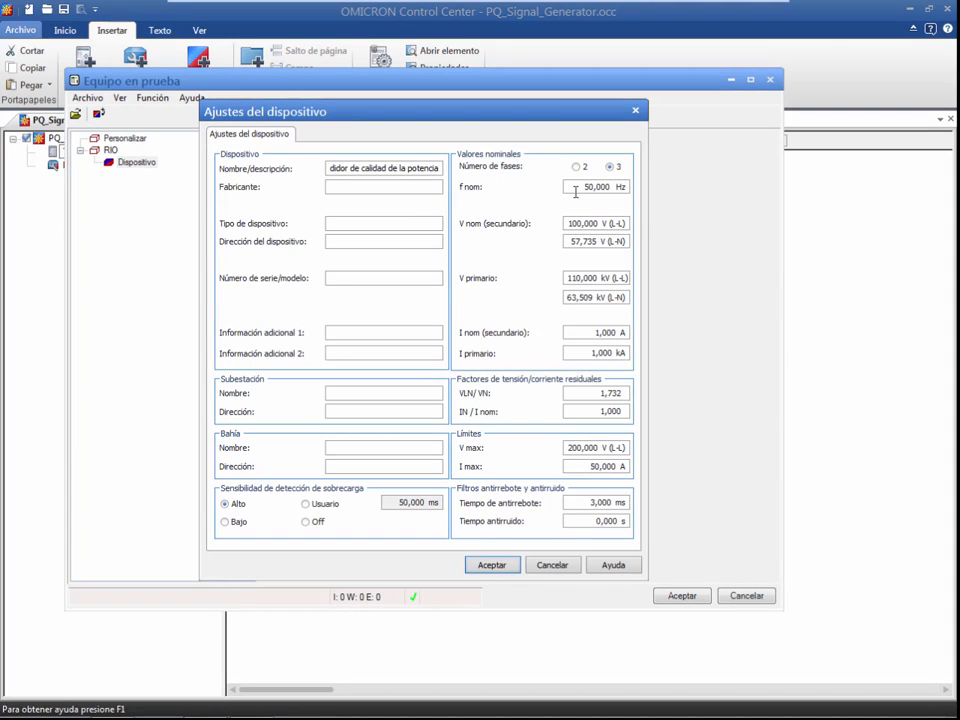
- Set the test device's nominal frequency to 57,5 Hz and its primary current to 600, and accept the device settings
{"action": "left_click_drag", "start_coordinate": [612, 187], "coordinate": [584, 190]}
{"action": "type", "text": "7,5"}
{"action": "left_click", "coordinate": [622, 352]}
{"action": "double_click", "coordinate": [622, 352]}
{"action": "type", "text": "600"}
{"action": "left_click", "coordinate": [586, 337]}
{"action": "left_click", "coordinate": [491, 566]}
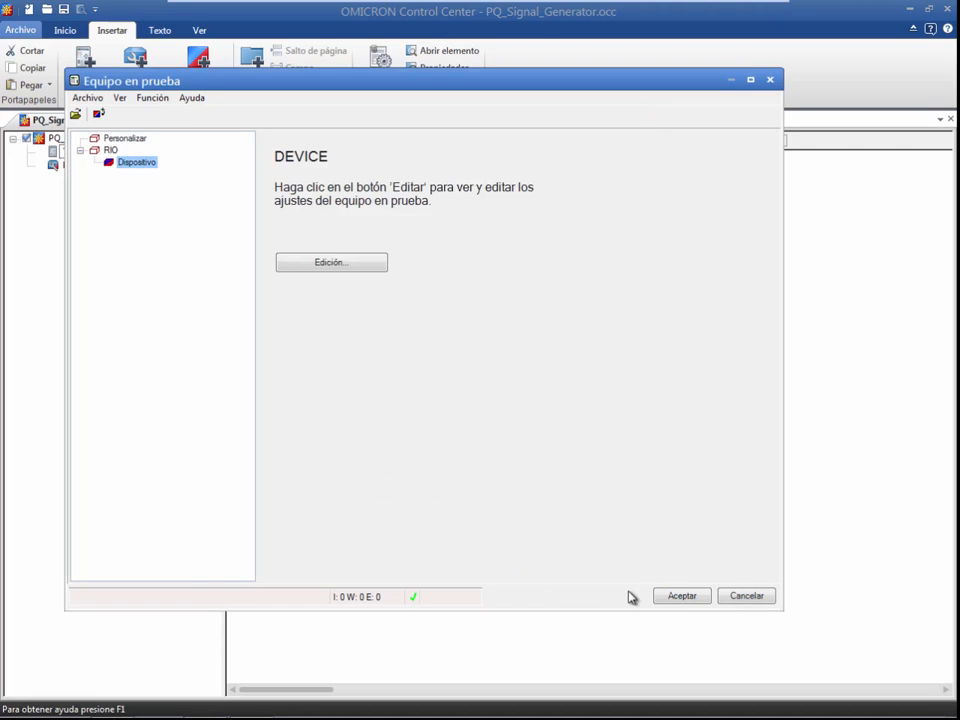
{"action": "left_click", "coordinate": [668, 597]}
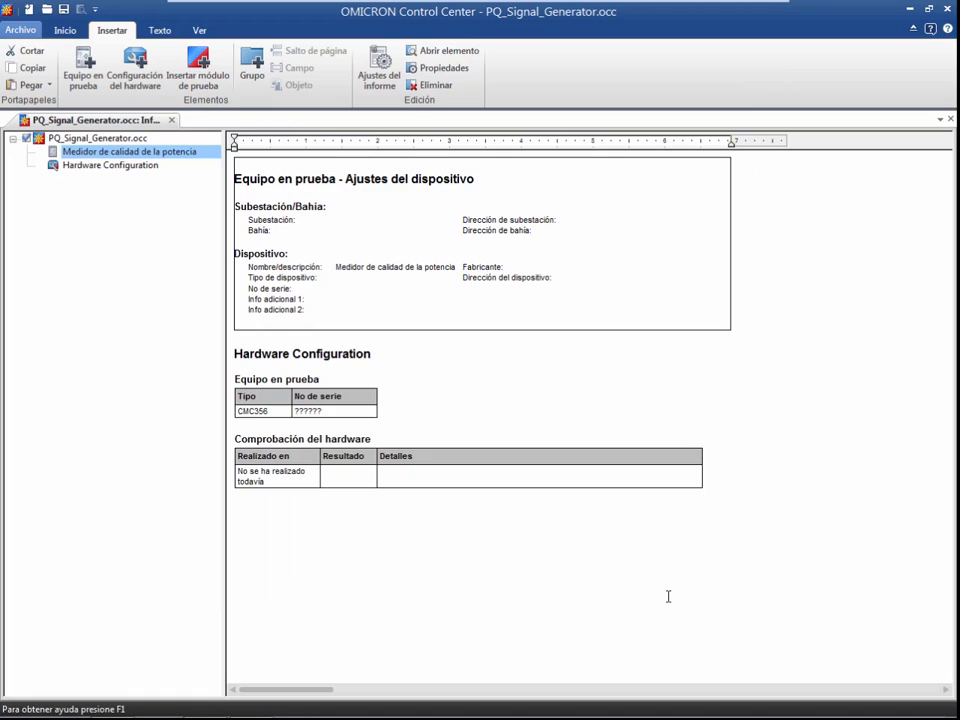
- Configure the CMC356 voltage outputs as 3x300V, 85VA @ 85V and the current outputs as 3x32A, 430VA @ 25A on group A, checking the analog output assignment
{"action": "double_click", "coordinate": [148, 168]}
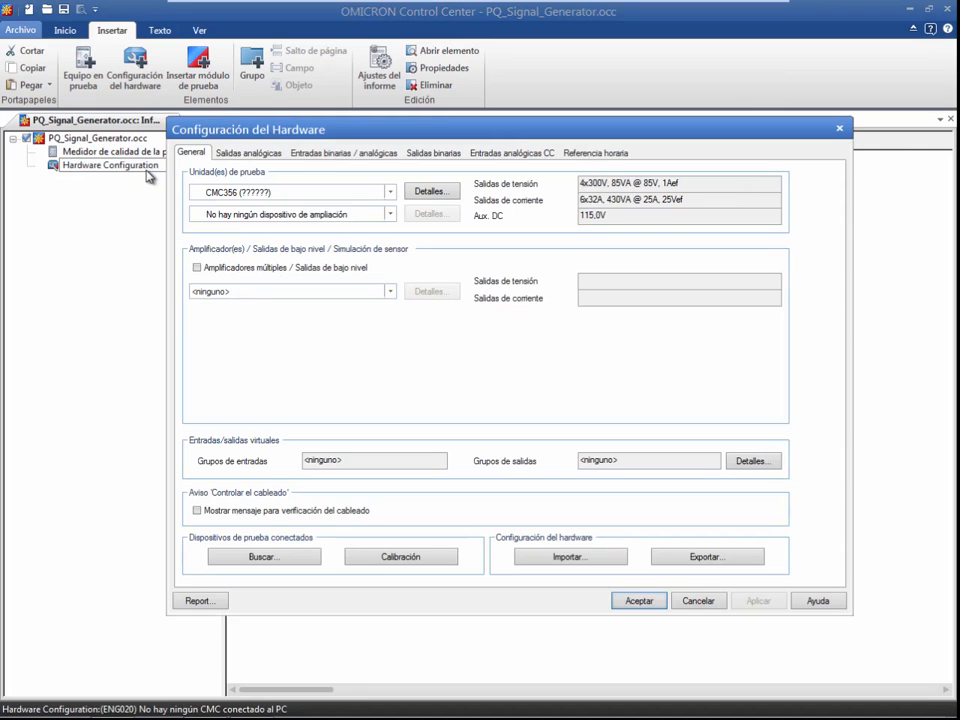
{"action": "left_click", "coordinate": [412, 194]}
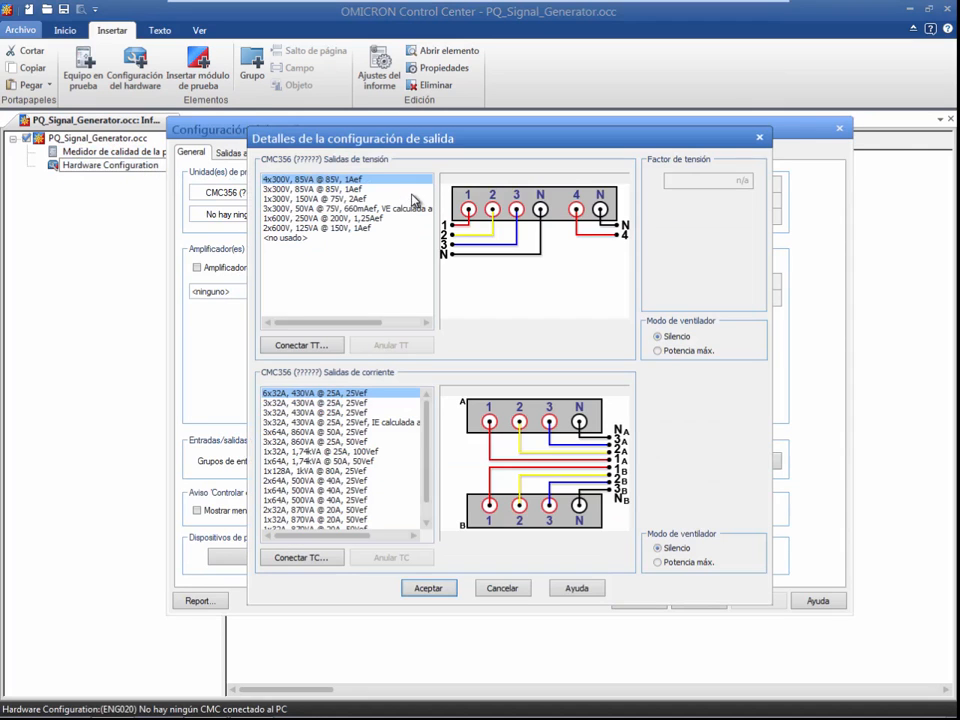
{"action": "left_click", "coordinate": [404, 190]}
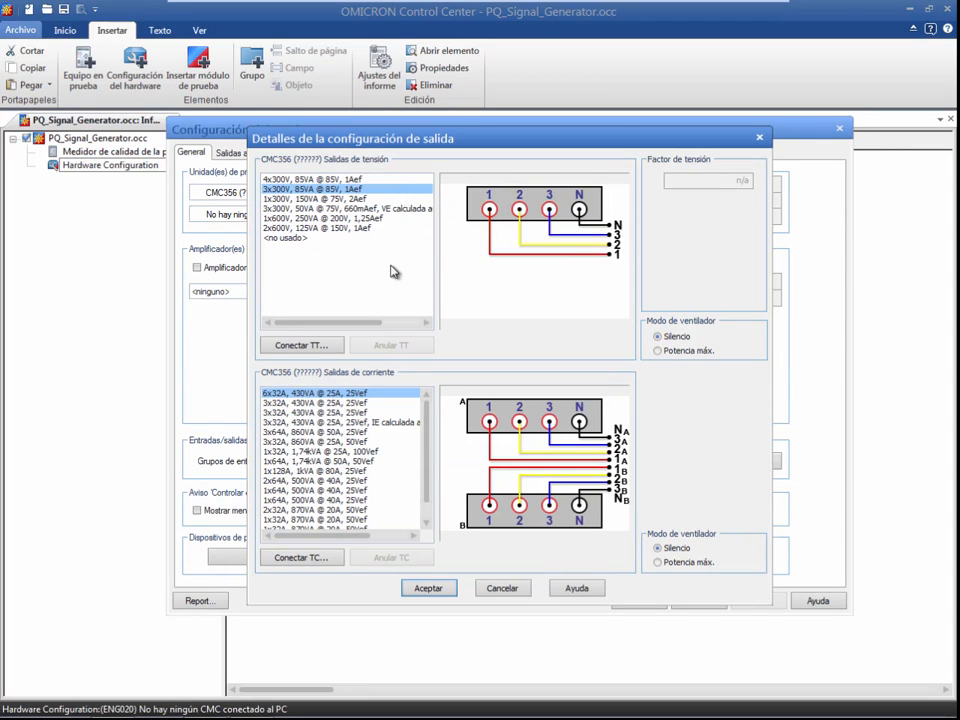
{"action": "left_click", "coordinate": [365, 403]}
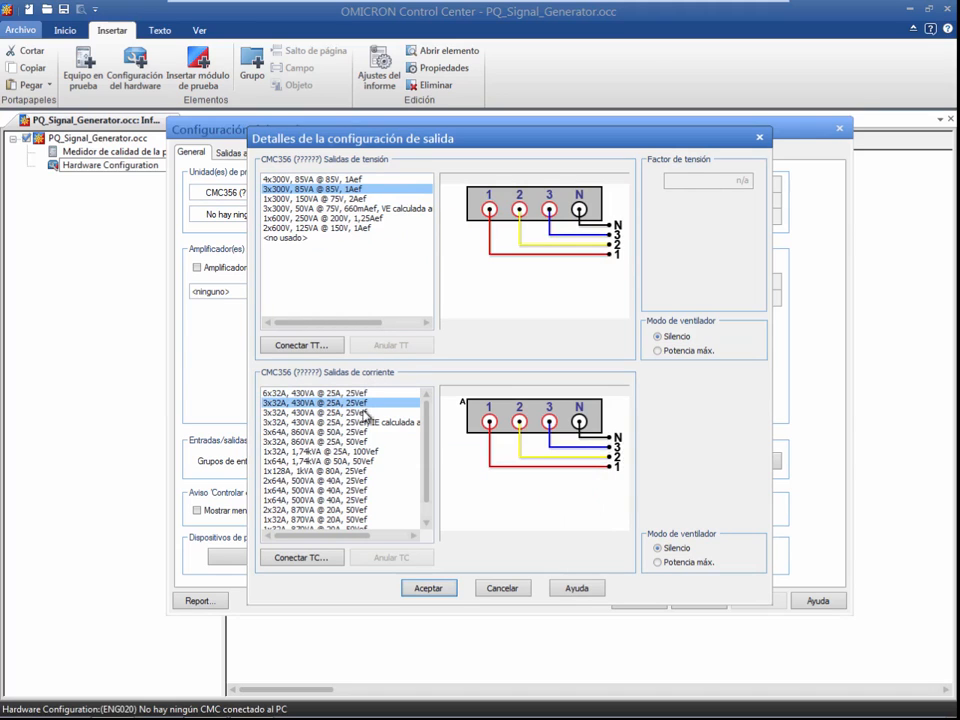
{"action": "left_click", "coordinate": [428, 588]}
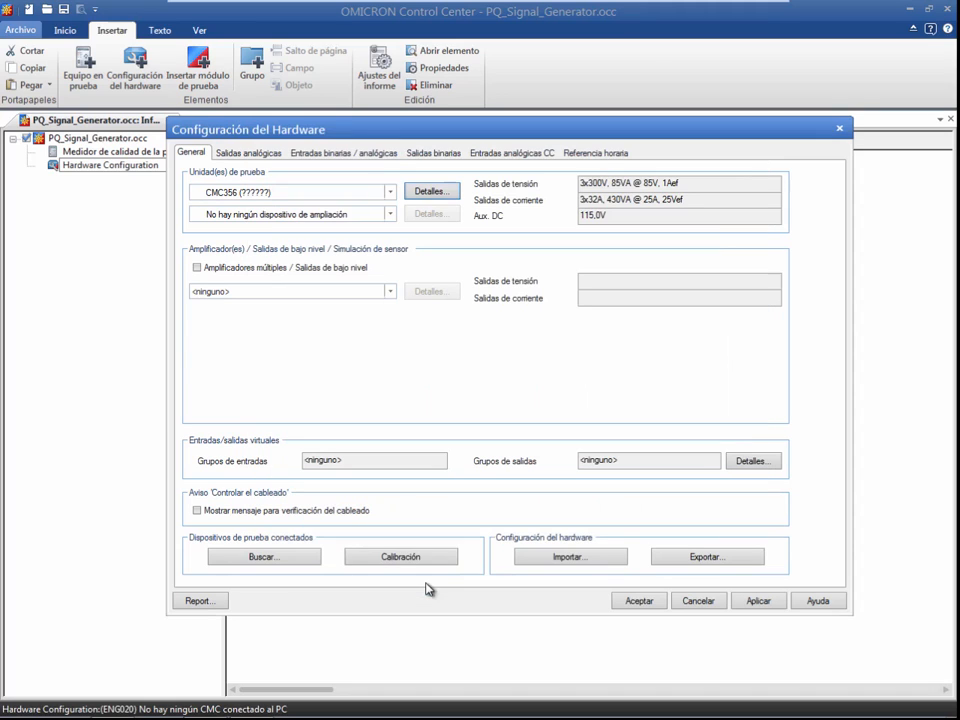
{"action": "left_click", "coordinate": [252, 155]}
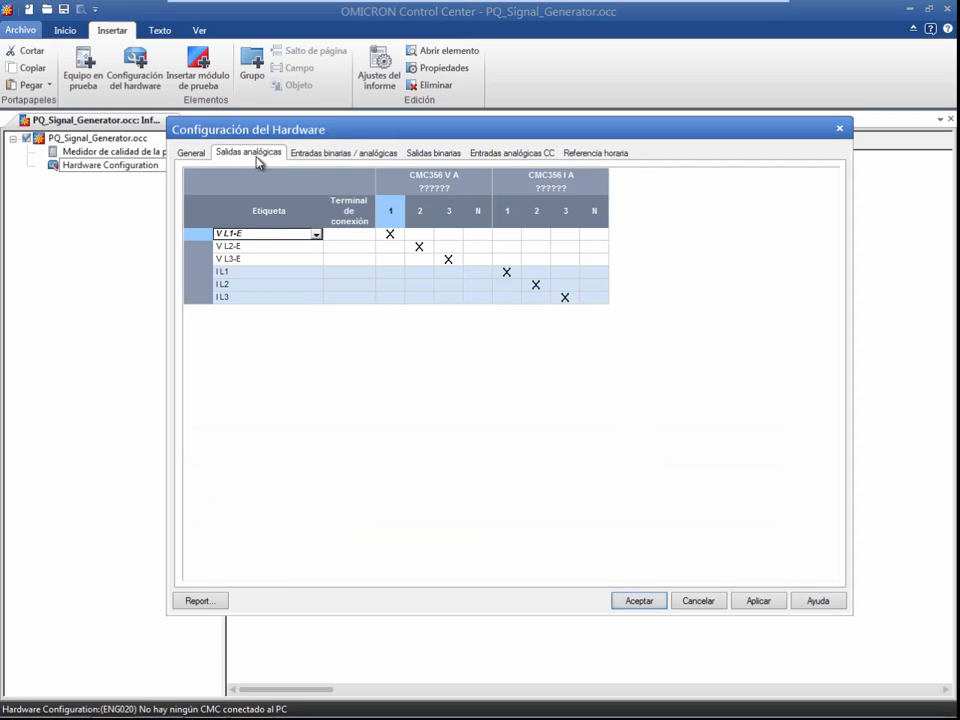
{"action": "left_click", "coordinate": [637, 601]}
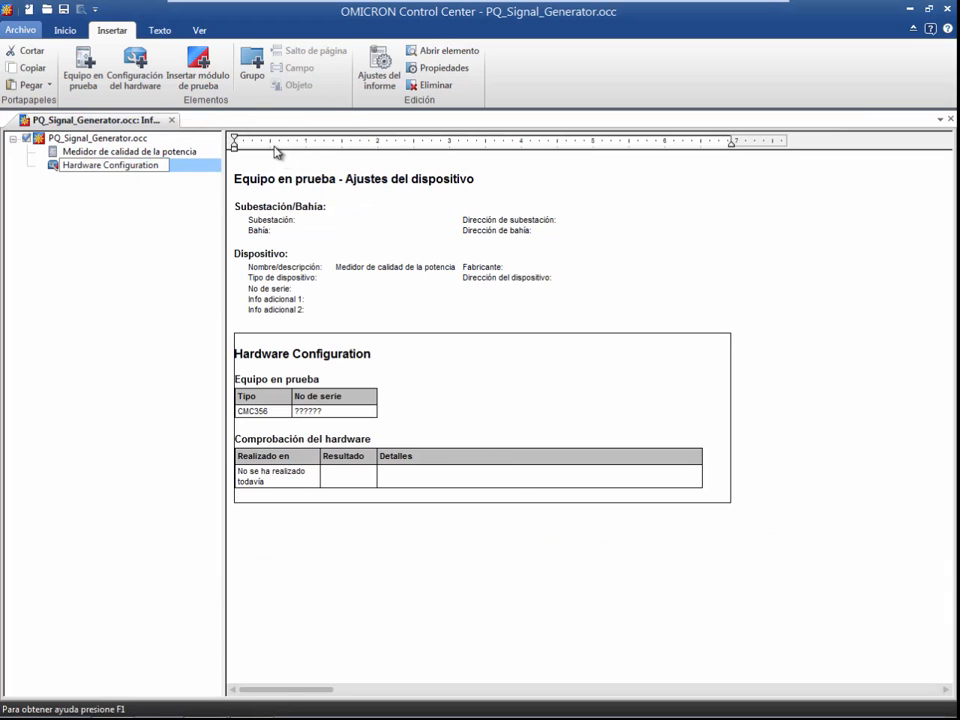
- Insert a new PQ Signal Generator test module into the test document
{"action": "left_click", "coordinate": [205, 88]}
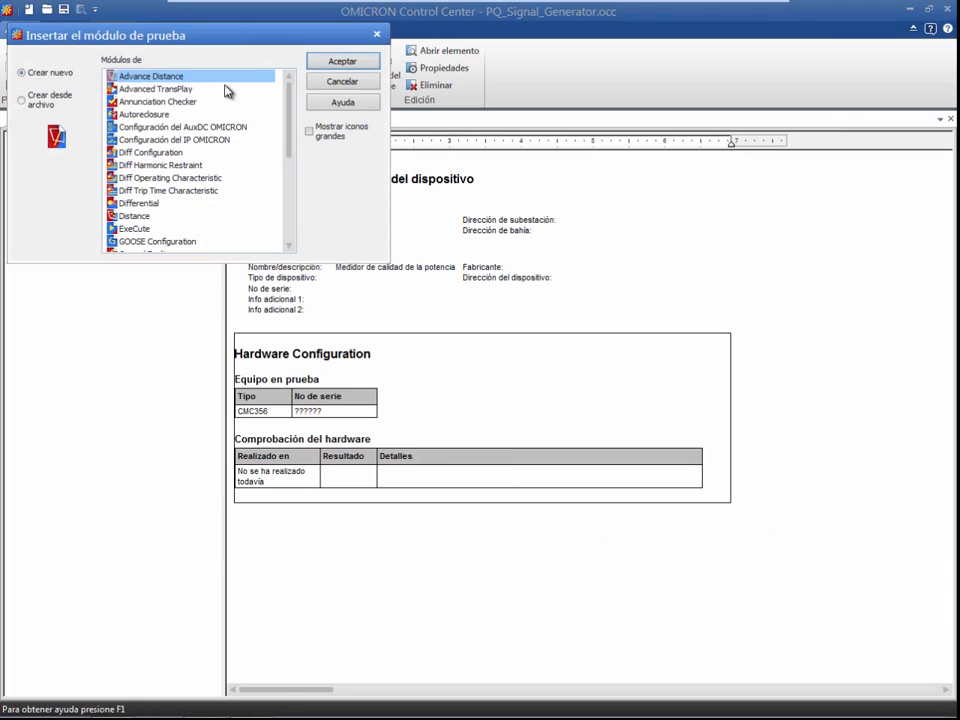
{"action": "left_click_drag", "start_coordinate": [287, 124], "coordinate": [291, 178]}
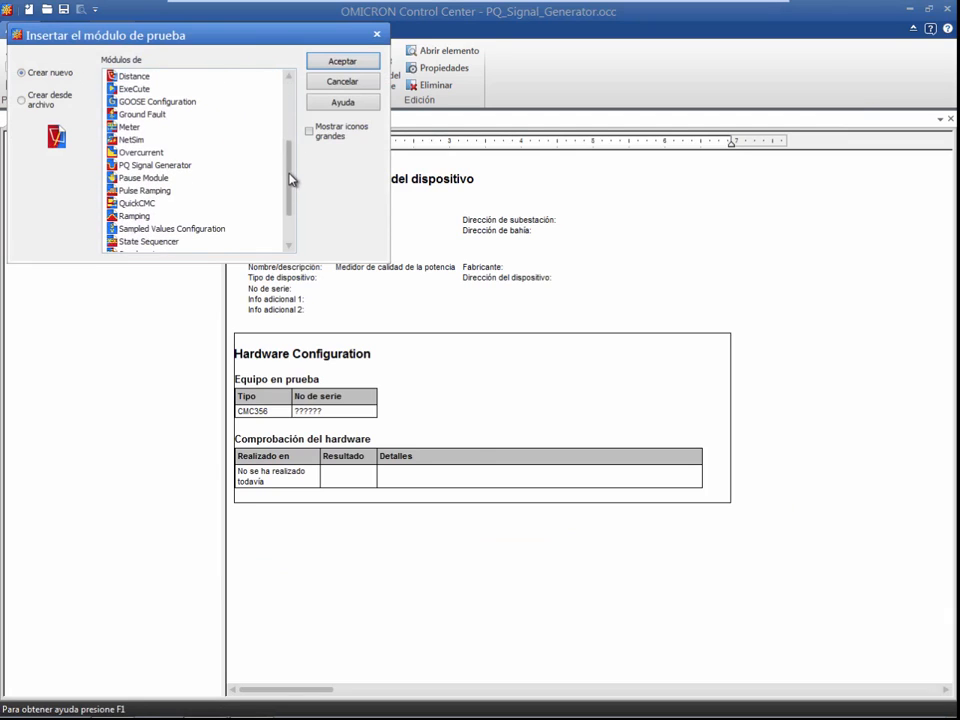
{"action": "left_click", "coordinate": [232, 167]}
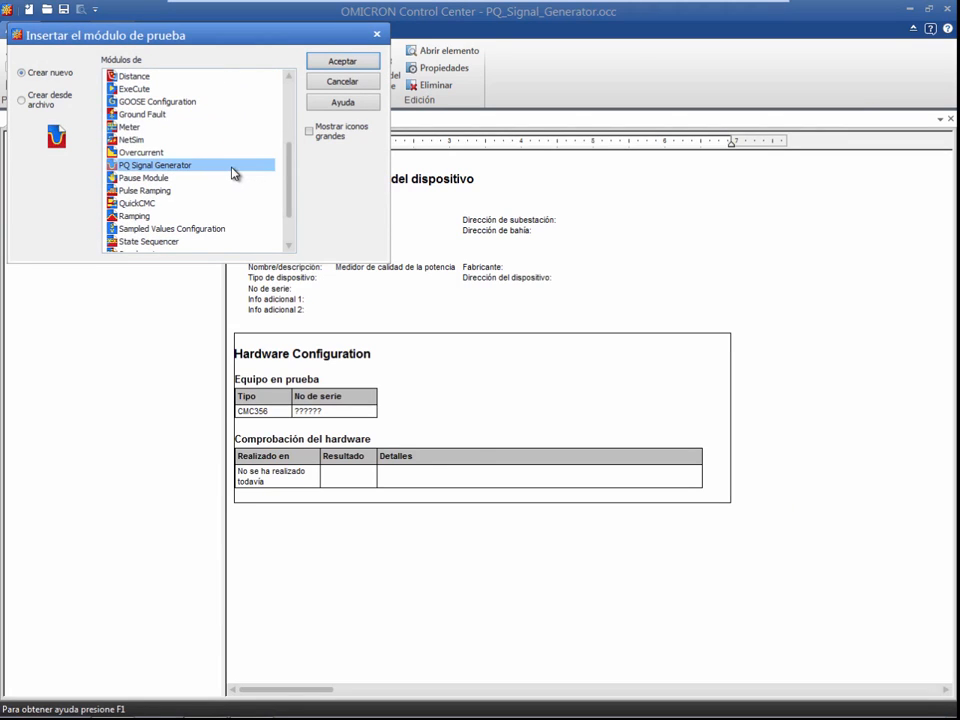
{"action": "left_click", "coordinate": [313, 63]}
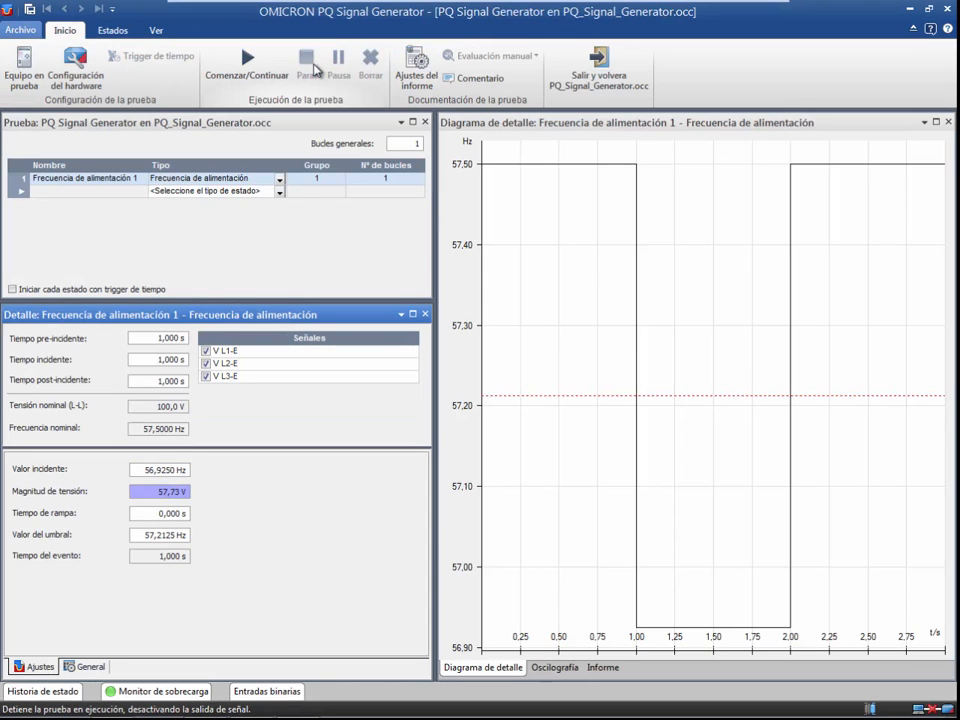
- Add a second state of type Frecuencia de alimentación to the test using quick insertion
{"action": "left_click", "coordinate": [205, 122]}
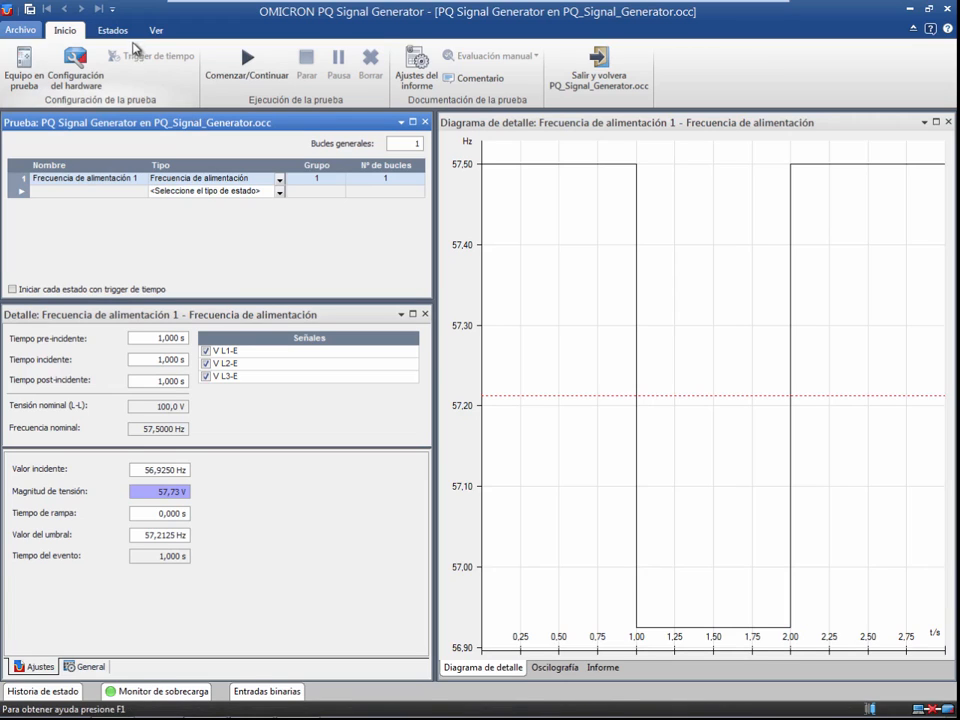
{"action": "left_click", "coordinate": [113, 31]}
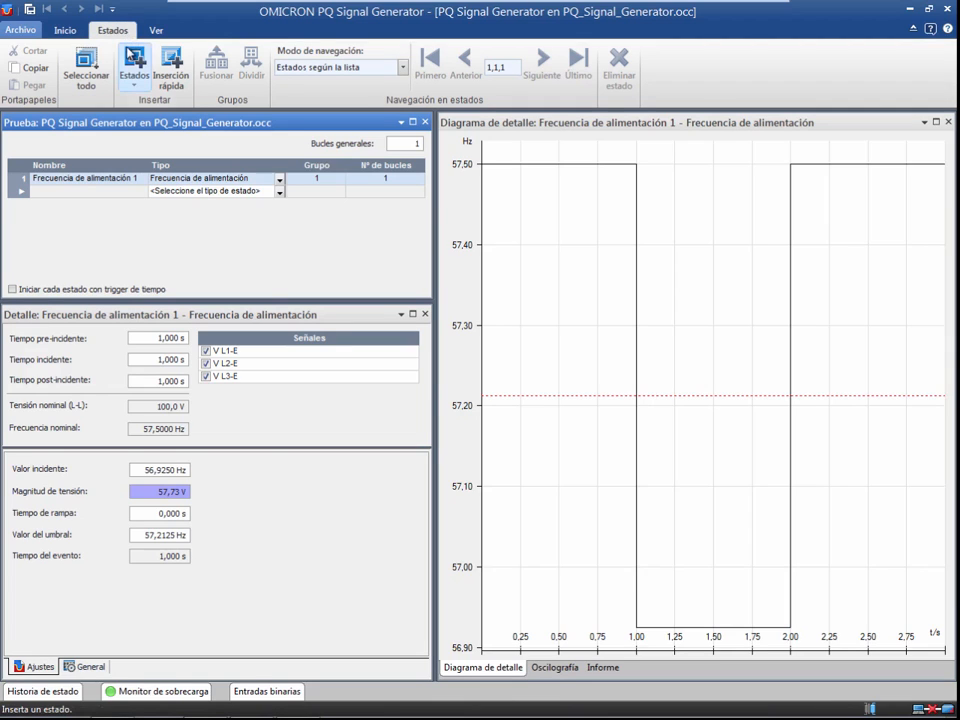
{"action": "left_click", "coordinate": [133, 78]}
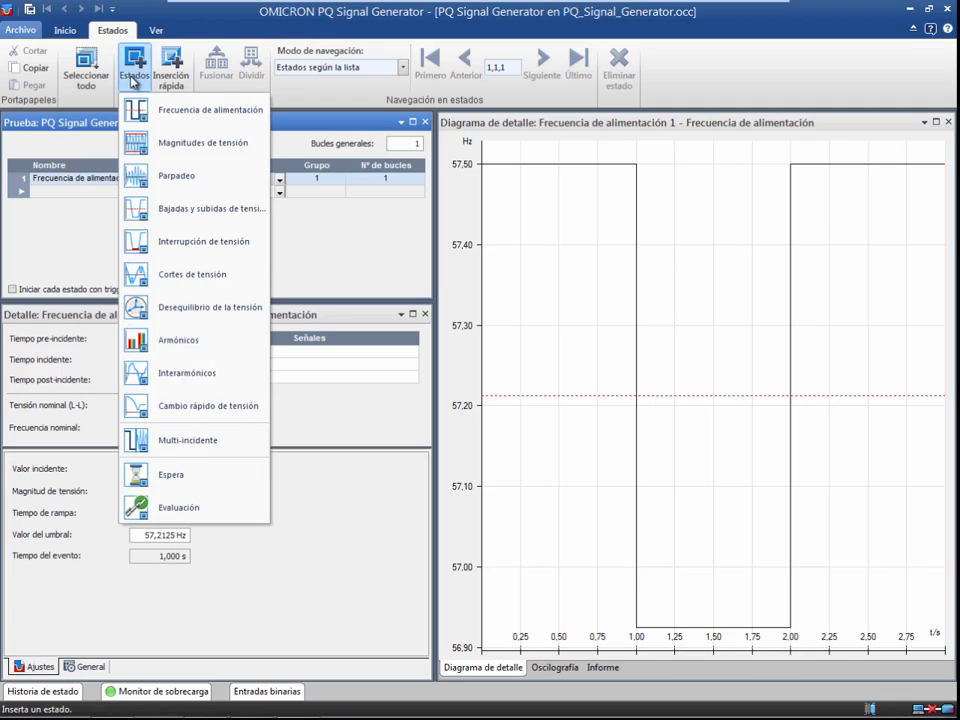
{"action": "left_click", "coordinate": [133, 80]}
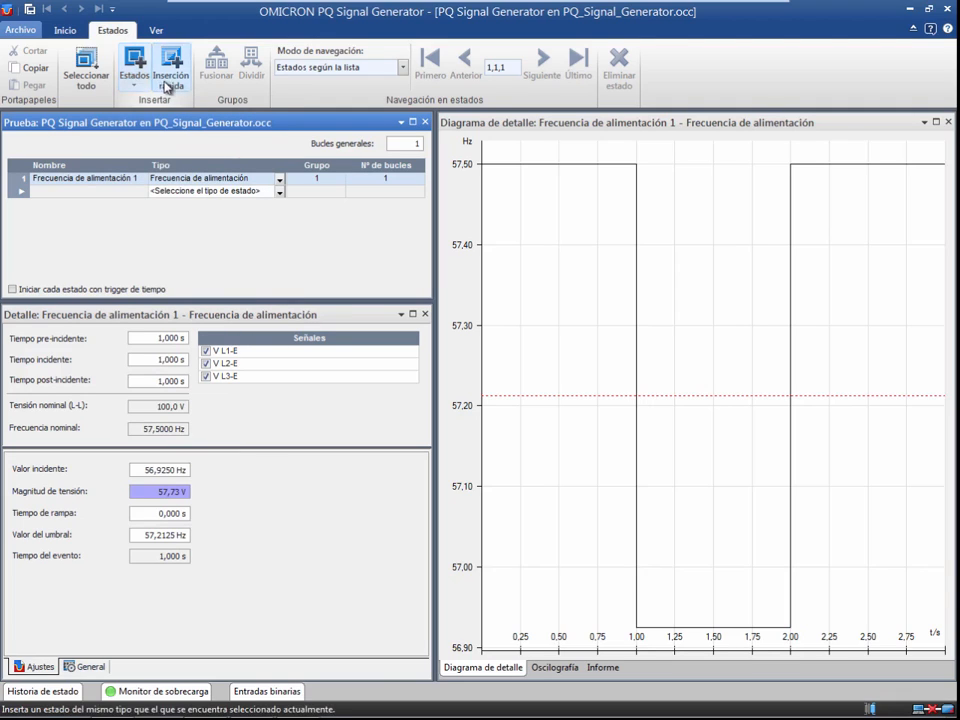
{"action": "left_click", "coordinate": [171, 84]}
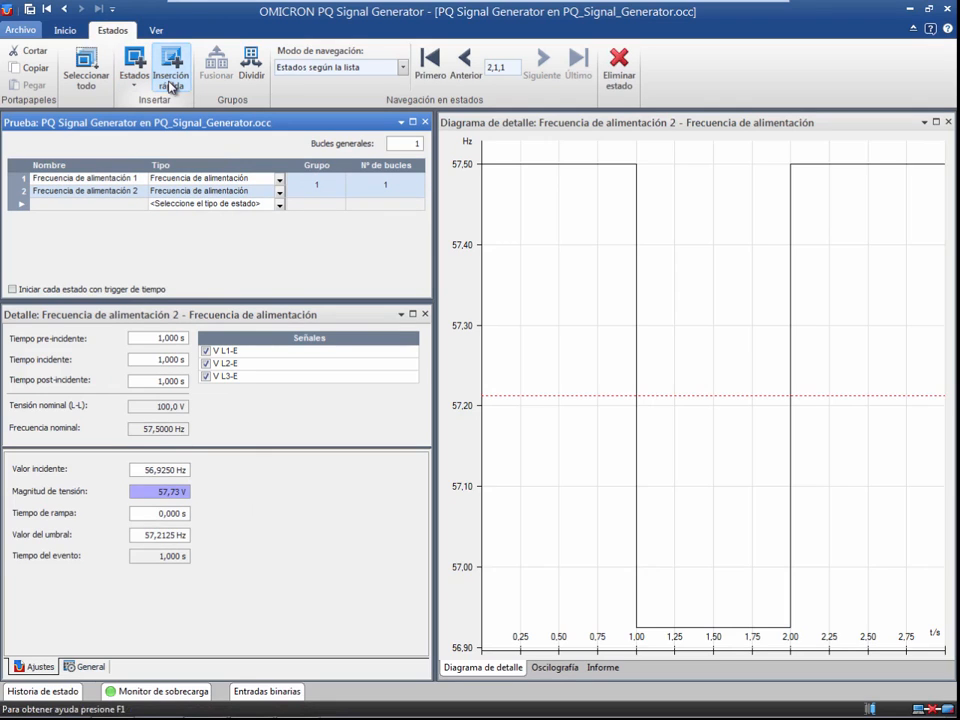
{"action": "left_click", "coordinate": [281, 192]}
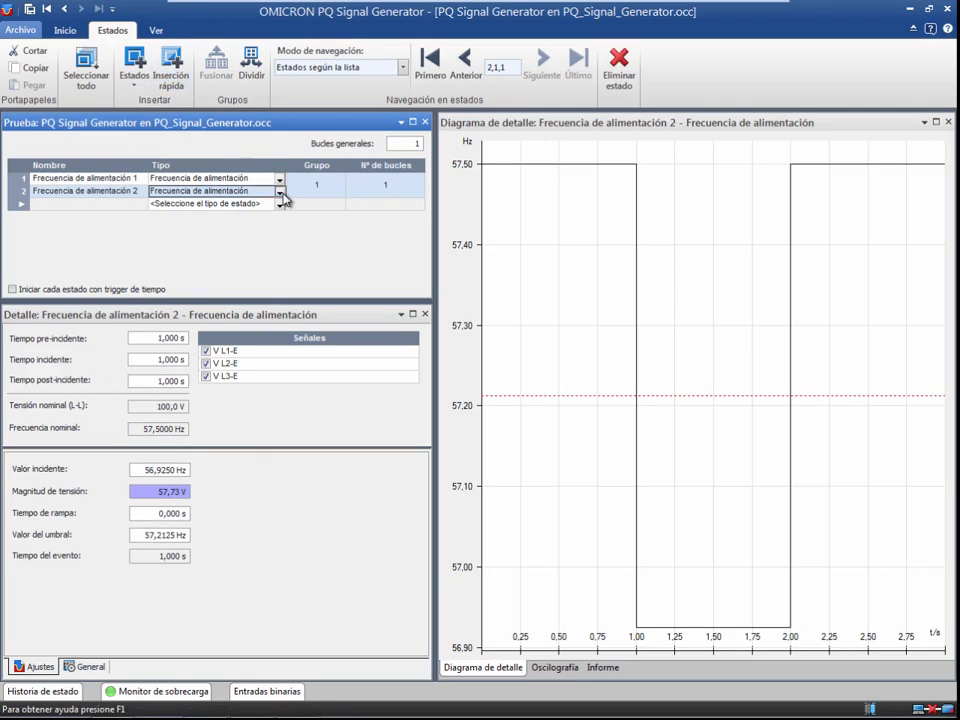
{"action": "left_click", "coordinate": [280, 192]}
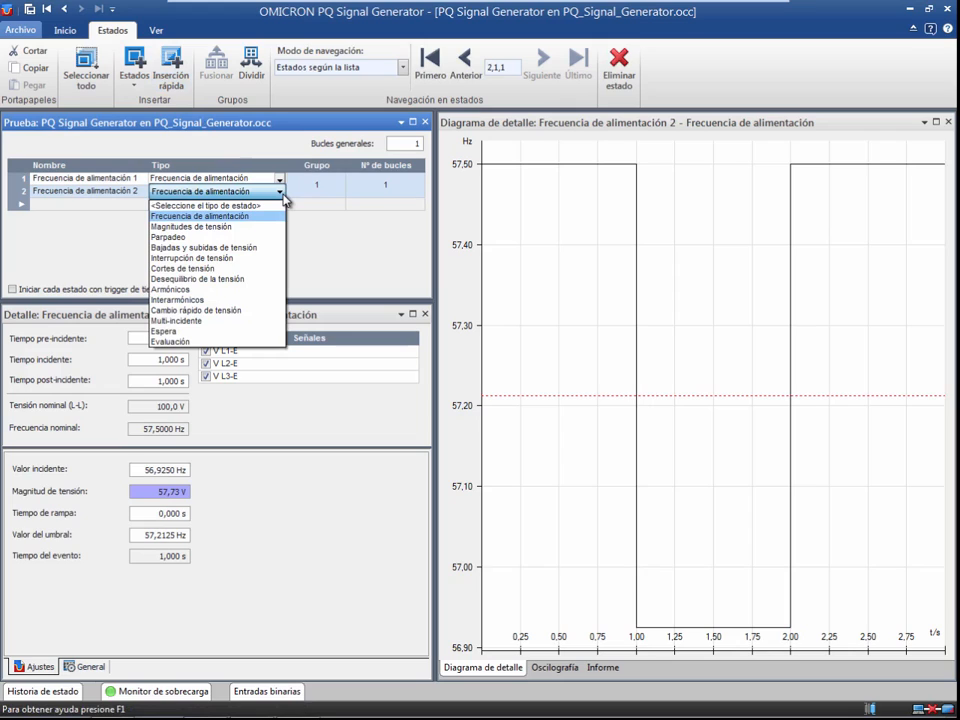
{"action": "left_click", "coordinate": [283, 197]}
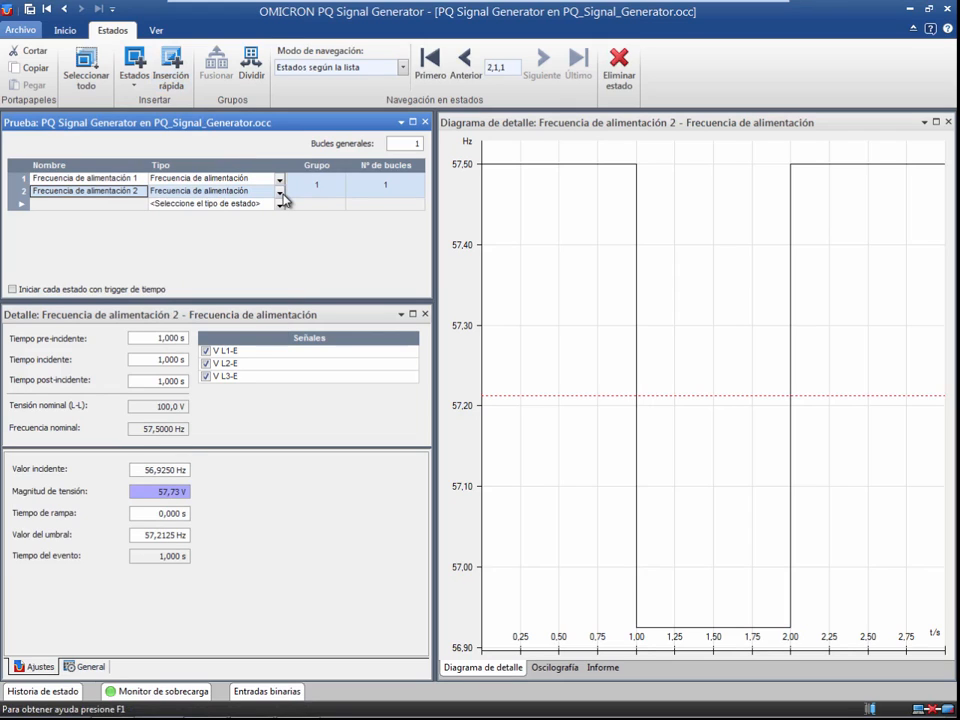
- Set the number of loops for group 1 of the power frequency states to 12
{"action": "left_click", "coordinate": [148, 179]}
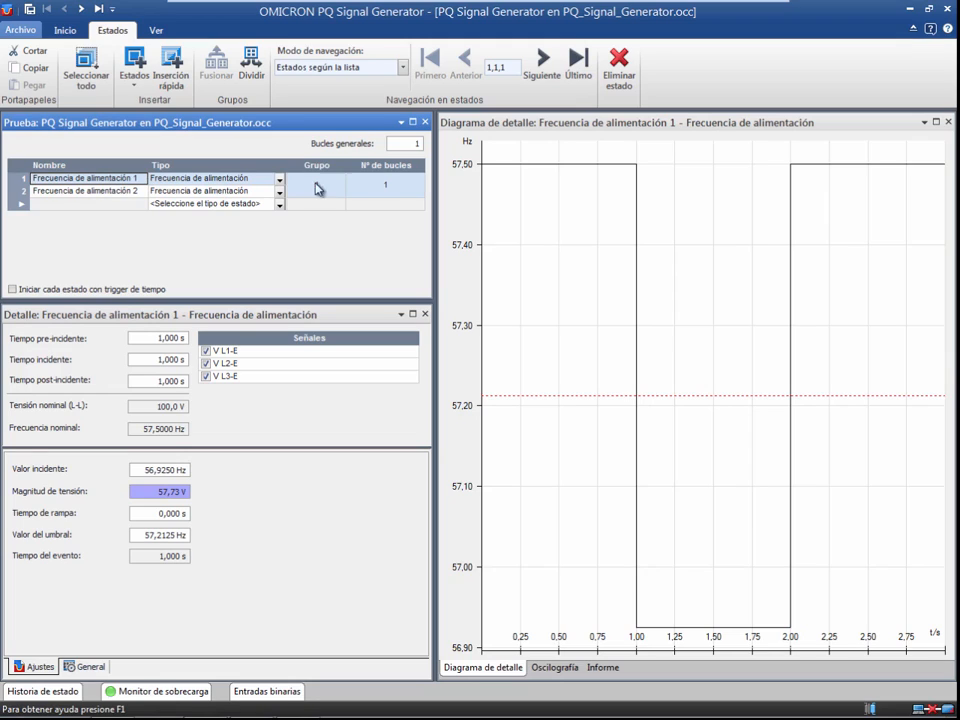
{"action": "left_click", "coordinate": [388, 186]}
{"action": "left_click", "coordinate": [384, 181]}
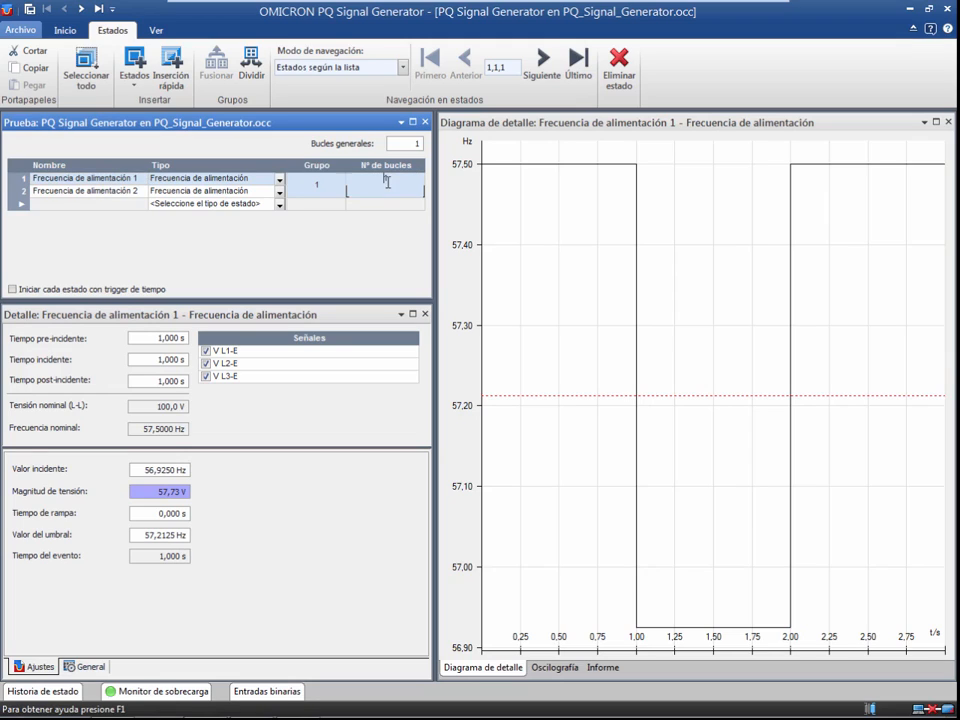
{"action": "type", "text": "12"}
{"action": "left_click", "coordinate": [299, 183]}
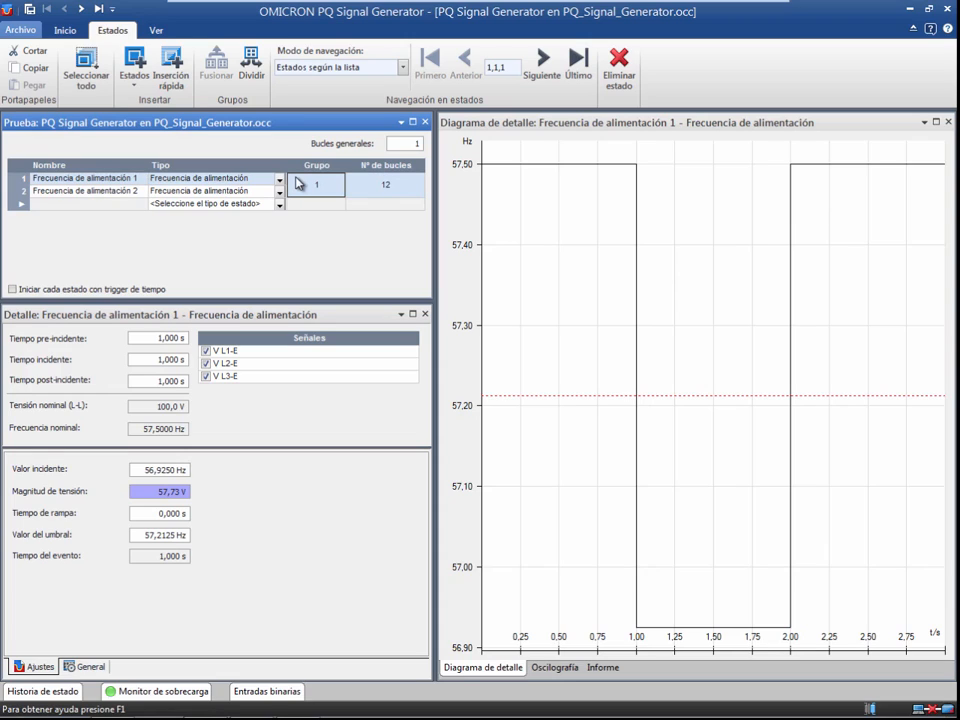
- Set the first power frequency state's pre-incident and post-incident times to 0 s and its incident time to 0,001 s
{"action": "left_click", "coordinate": [241, 316]}
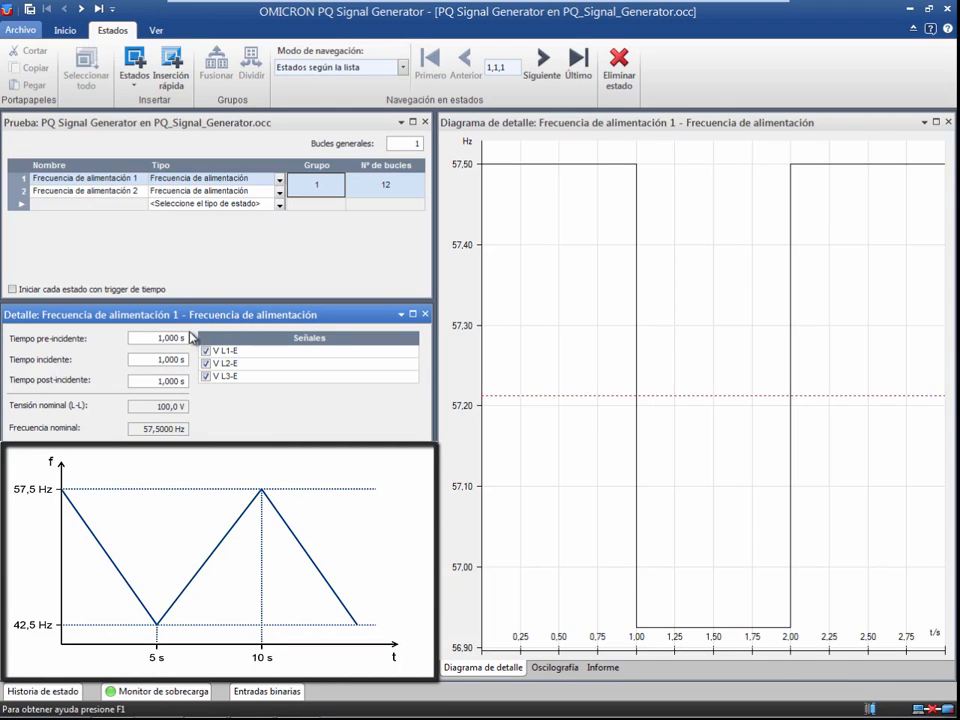
{"action": "left_click_drag", "start_coordinate": [181, 338], "coordinate": [155, 340]}
{"action": "type", "text": "0"}
{"action": "left_click", "coordinate": [178, 380]}
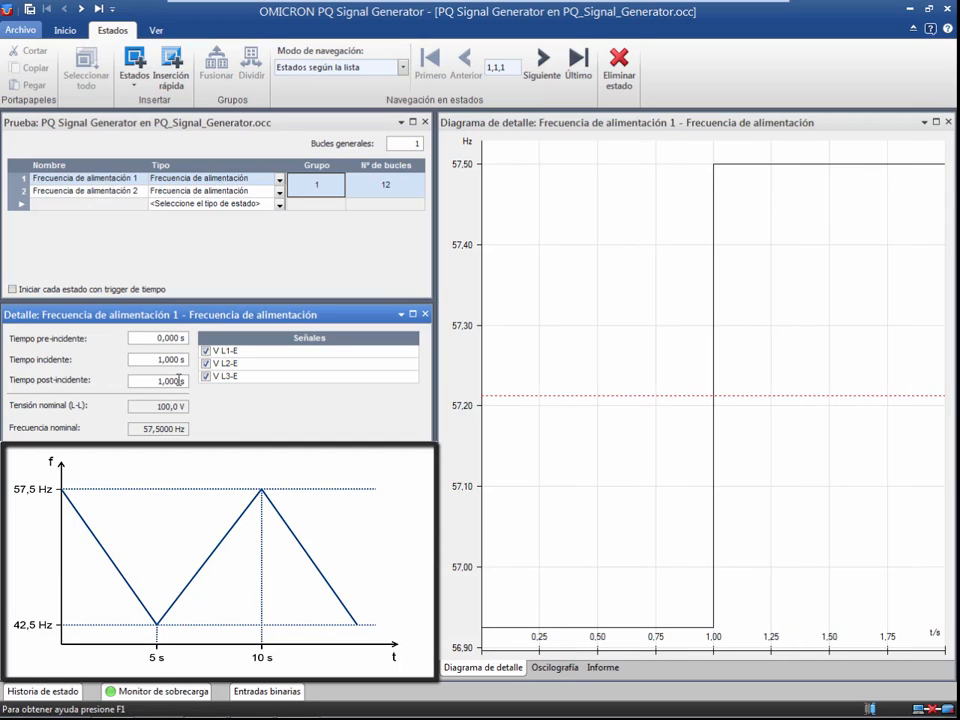
{"action": "left_click_drag", "start_coordinate": [178, 380], "coordinate": [157, 380]}
{"action": "type", "text": "0"}
{"action": "left_click", "coordinate": [158, 360]}
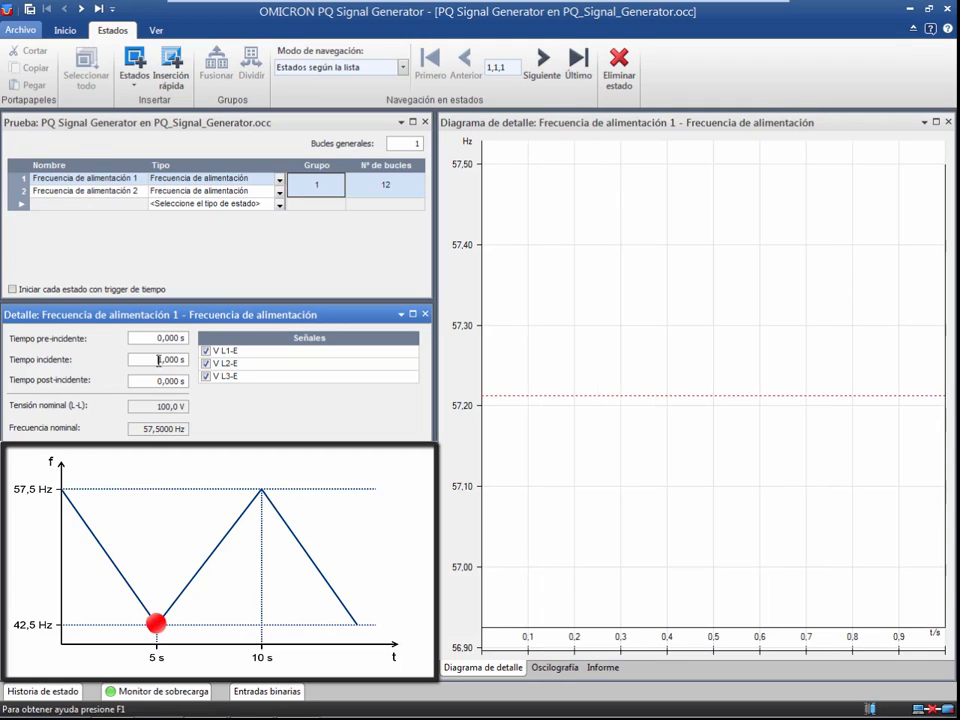
{"action": "left_click_drag", "start_coordinate": [181, 360], "coordinate": [154, 359]}
{"action": "type", "text": "0,001"}
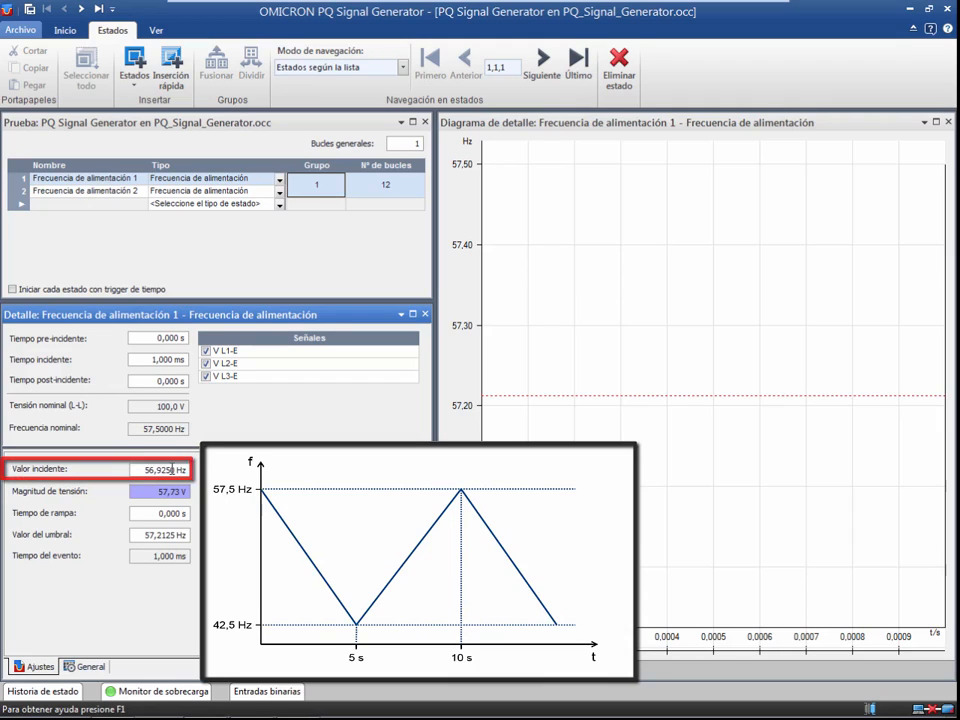
- Set the first power frequency state's incident value to 42,5 Hz and its ramp time to 5 s
{"action": "double_click", "coordinate": [172, 469]}
{"action": "type", "text": "42,5"}
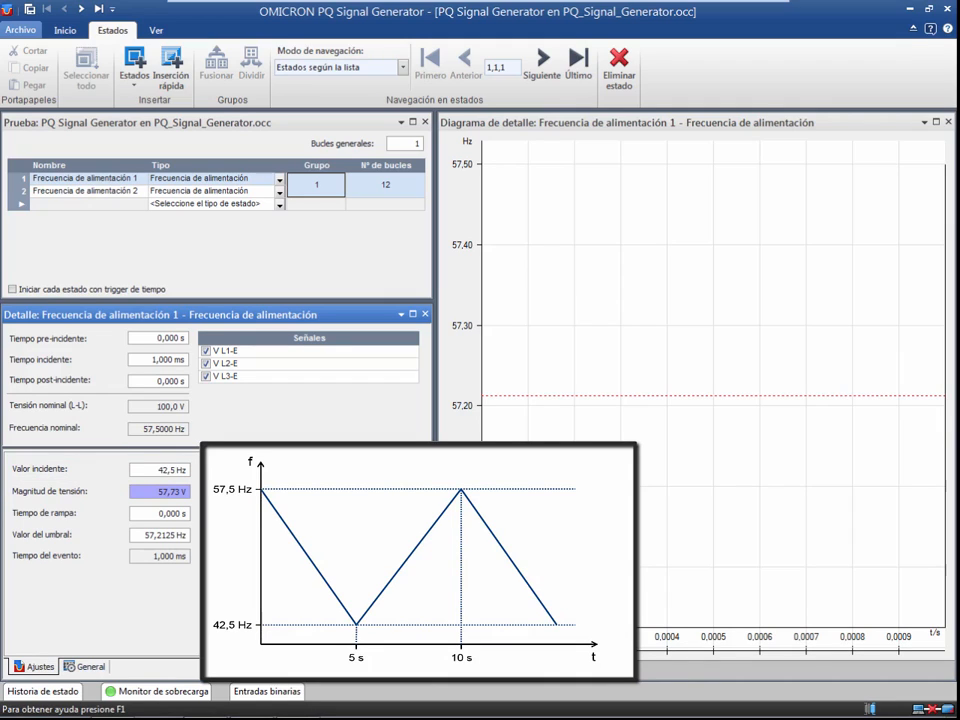
{"action": "left_click", "coordinate": [136, 491]}
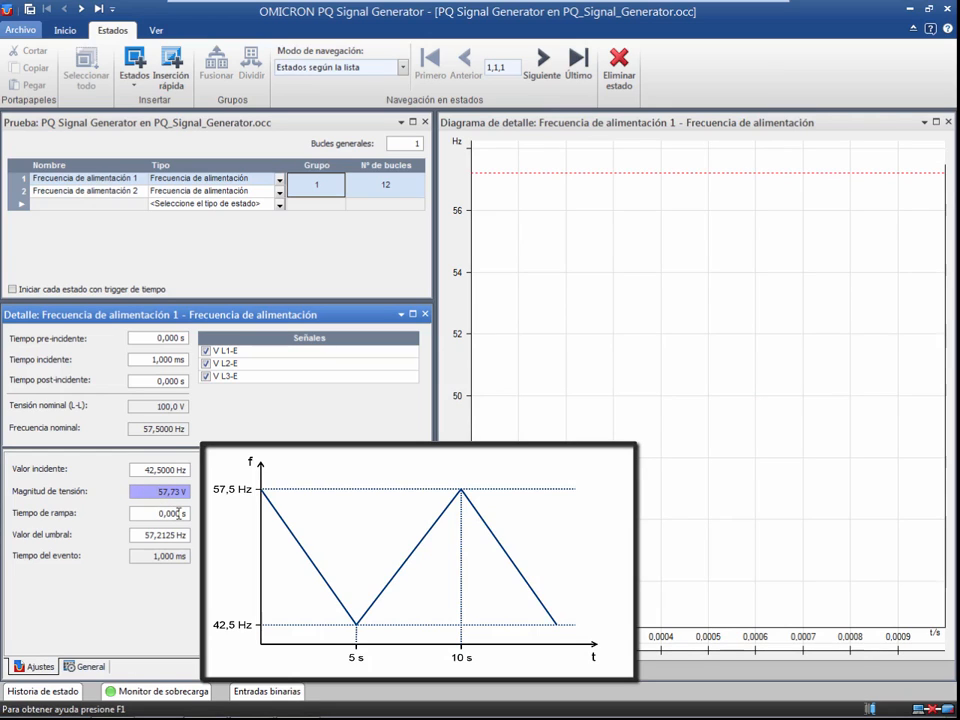
{"action": "left_click", "coordinate": [178, 513]}
{"action": "type", "text": "5"}
{"action": "key", "text": "Return"}
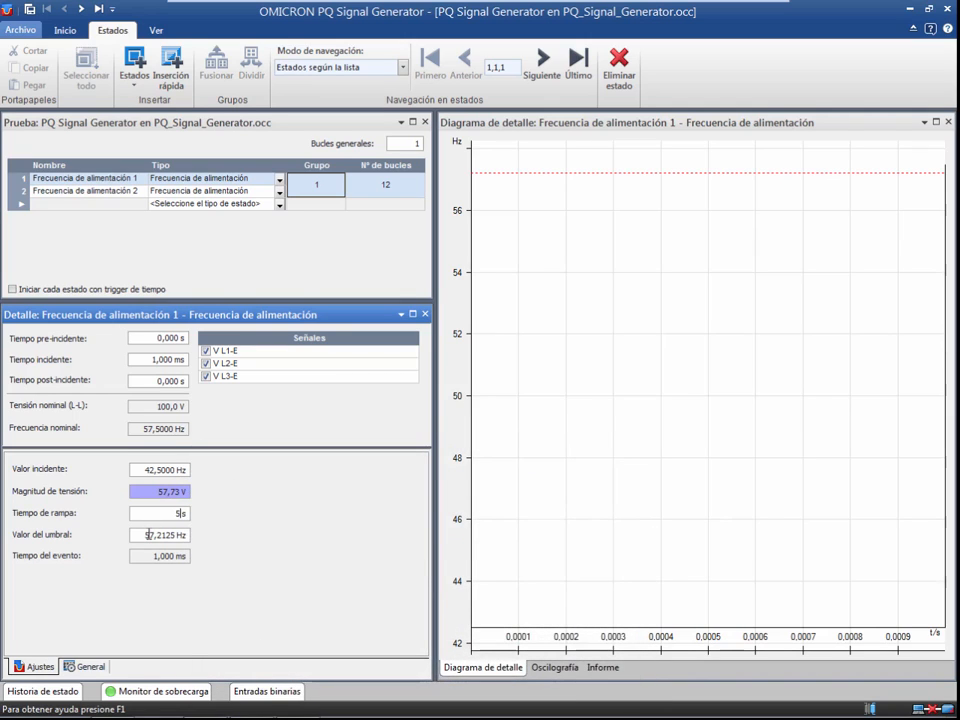
- Set the first power frequency state's threshold value to 40 Hz
{"action": "left_click", "coordinate": [148, 535]}
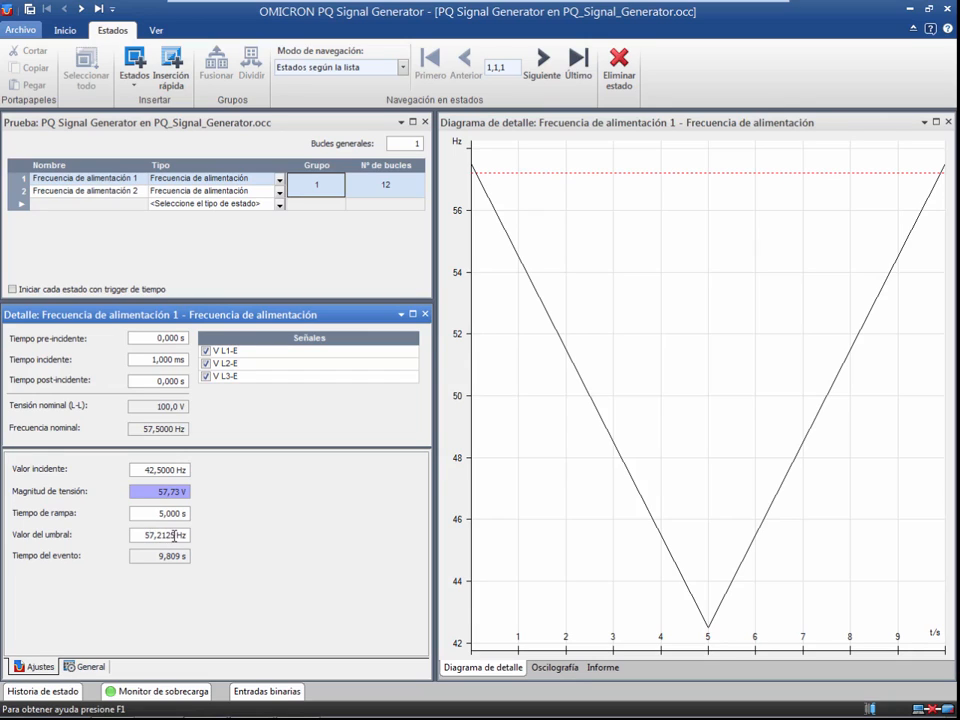
{"action": "double_click", "coordinate": [169, 536]}
{"action": "key", "text": "BackSpace"}
{"action": "type", "text": "40"}
{"action": "key", "text": "Return"}
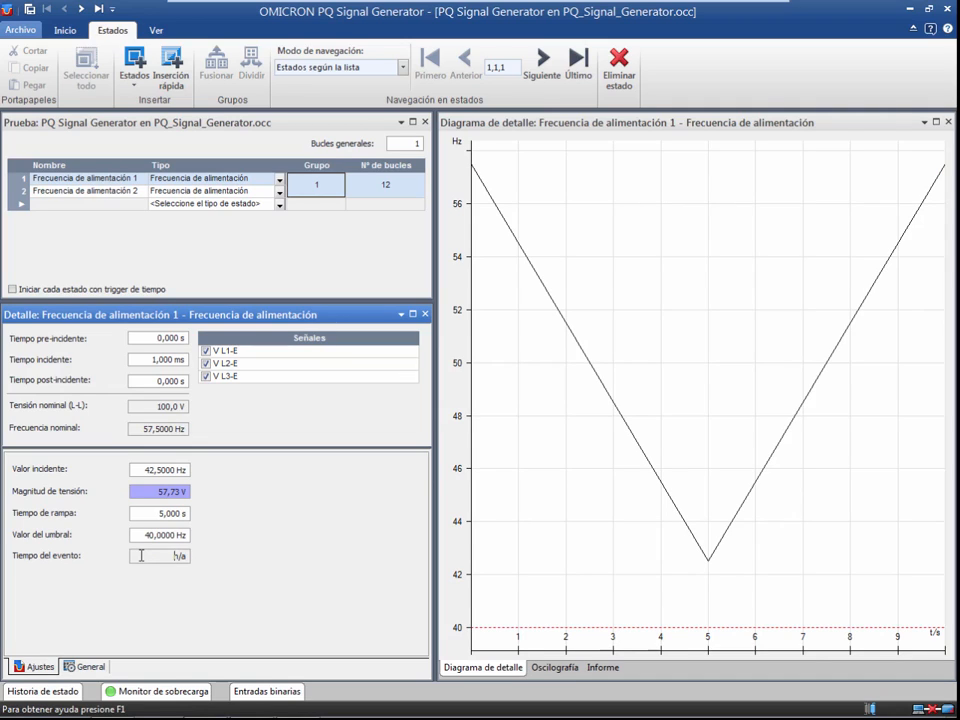
- Enable automatic evaluation by binary input for the first power frequency state, with Entr.bi. 1 0>1 as the trigger
{"action": "left_click", "coordinate": [90, 666]}
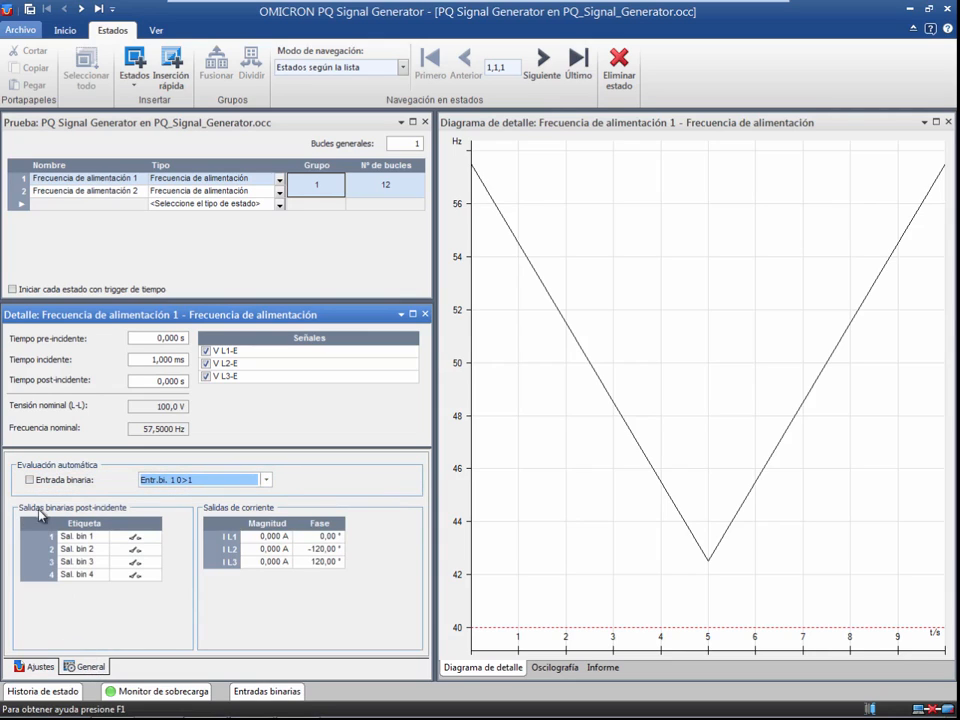
{"action": "left_click", "coordinate": [31, 480]}
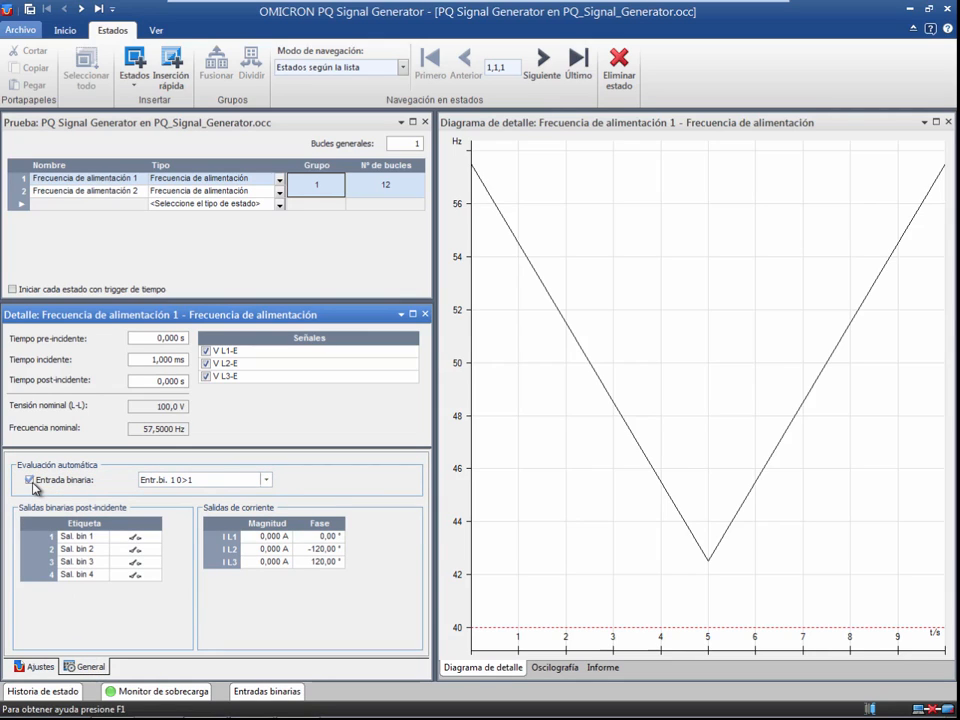
- Disable automatic evaluation by binary input for the first power frequency state and return to its settings
{"action": "left_click", "coordinate": [212, 482]}
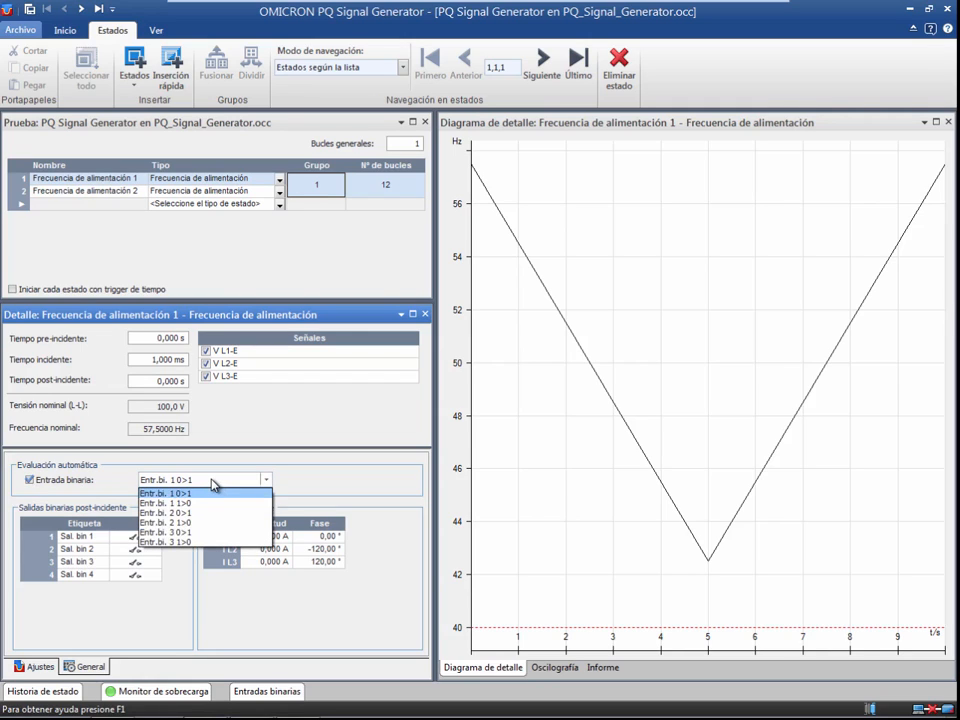
{"action": "left_click", "coordinate": [212, 484]}
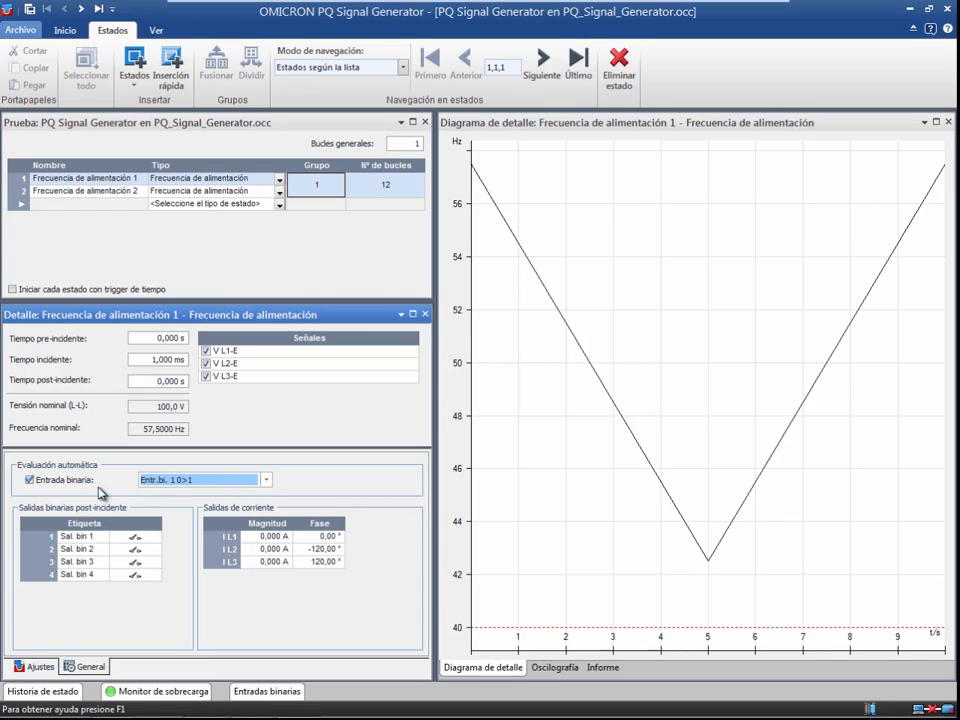
{"action": "left_click", "coordinate": [30, 481]}
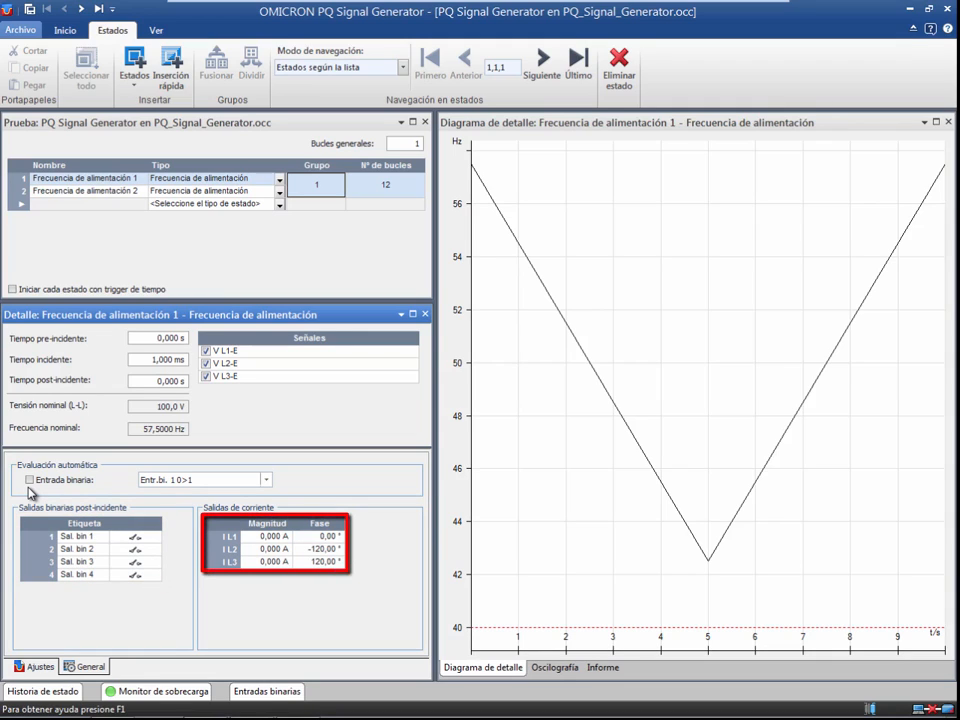
{"action": "left_click", "coordinate": [19, 666]}
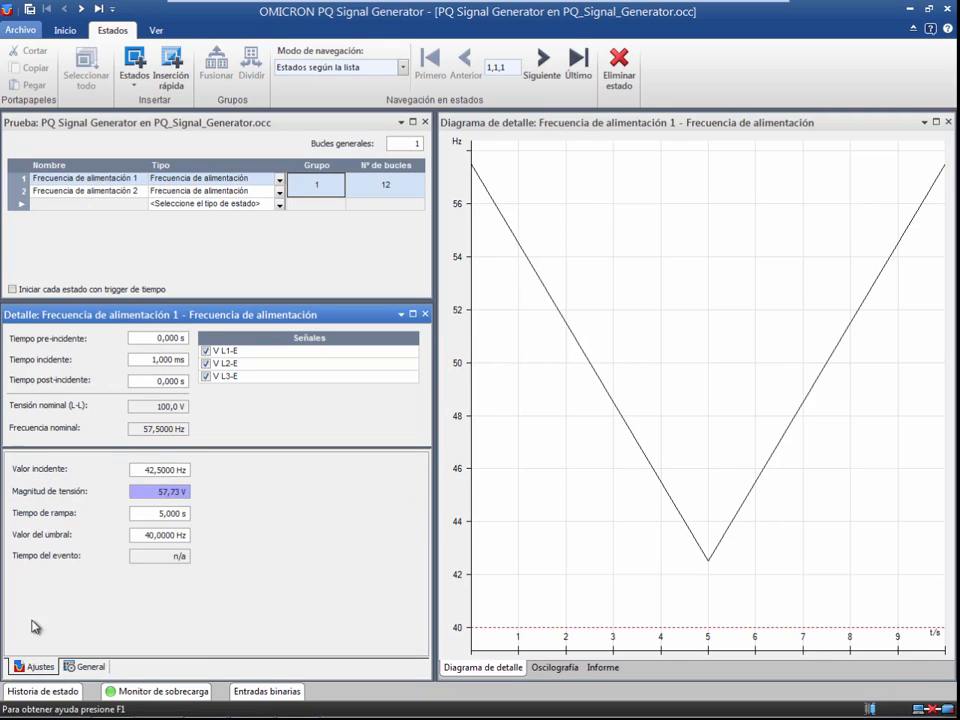
- Change the type of the second state from power frequency to Evaluación
{"action": "left_click", "coordinate": [205, 192]}
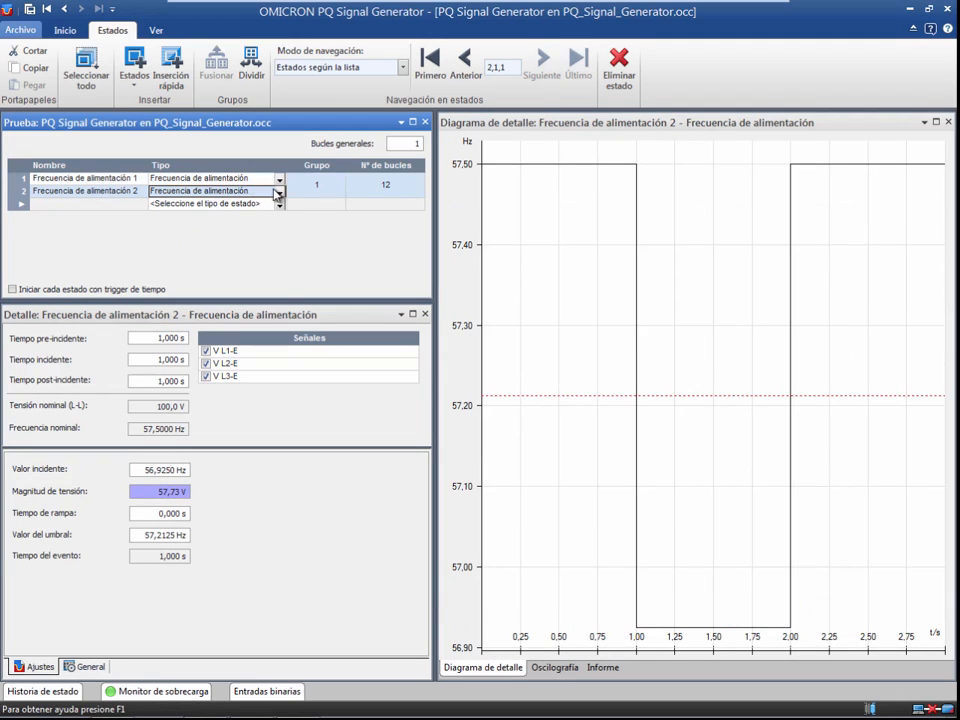
{"action": "left_click", "coordinate": [280, 192]}
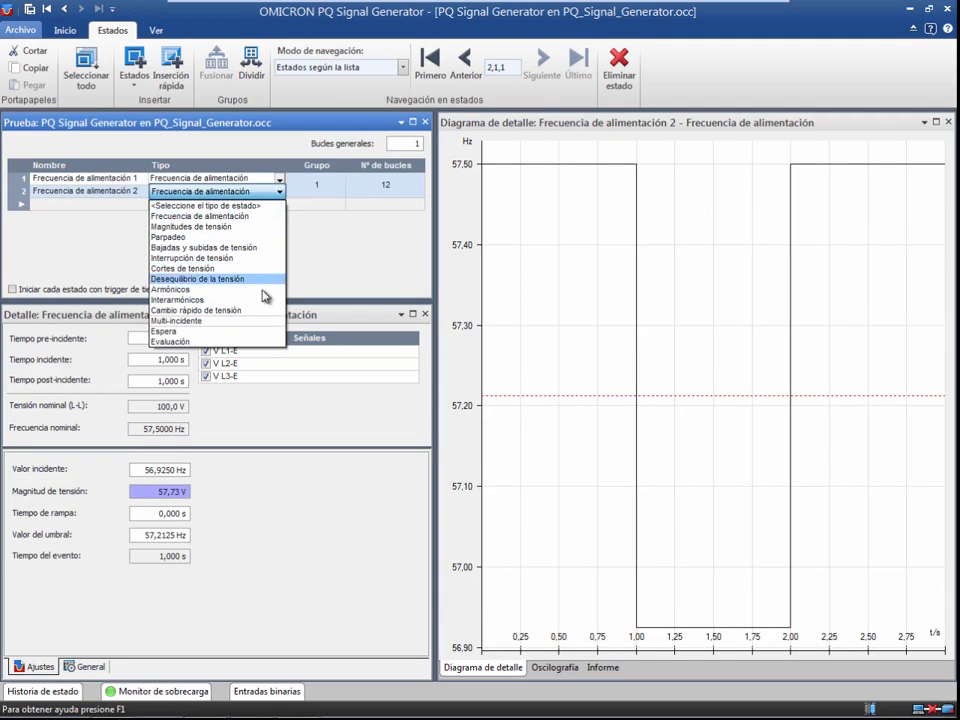
{"action": "left_click", "coordinate": [254, 341]}
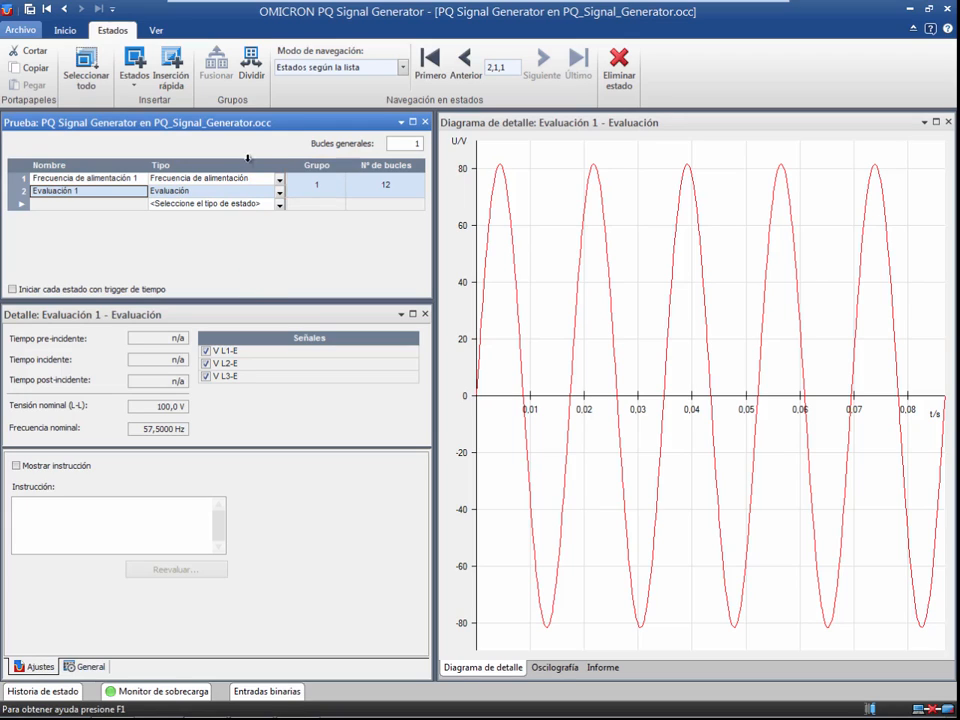
- Split the two states into separate groups and set the power frequency state's number of loops to 12
{"action": "left_click", "coordinate": [251, 87]}
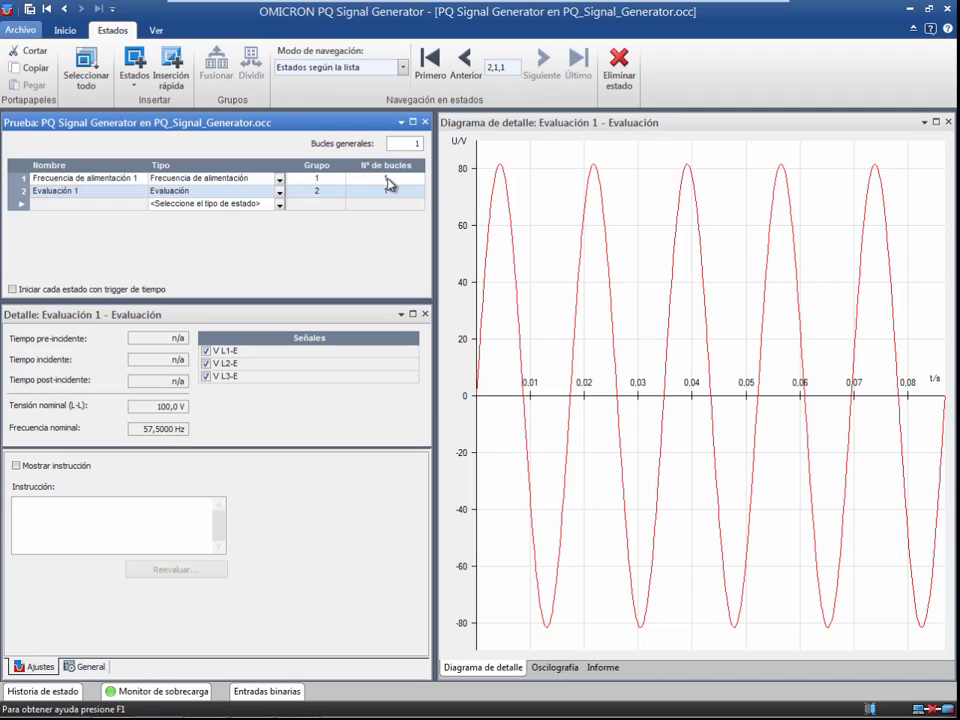
{"action": "left_click", "coordinate": [386, 178]}
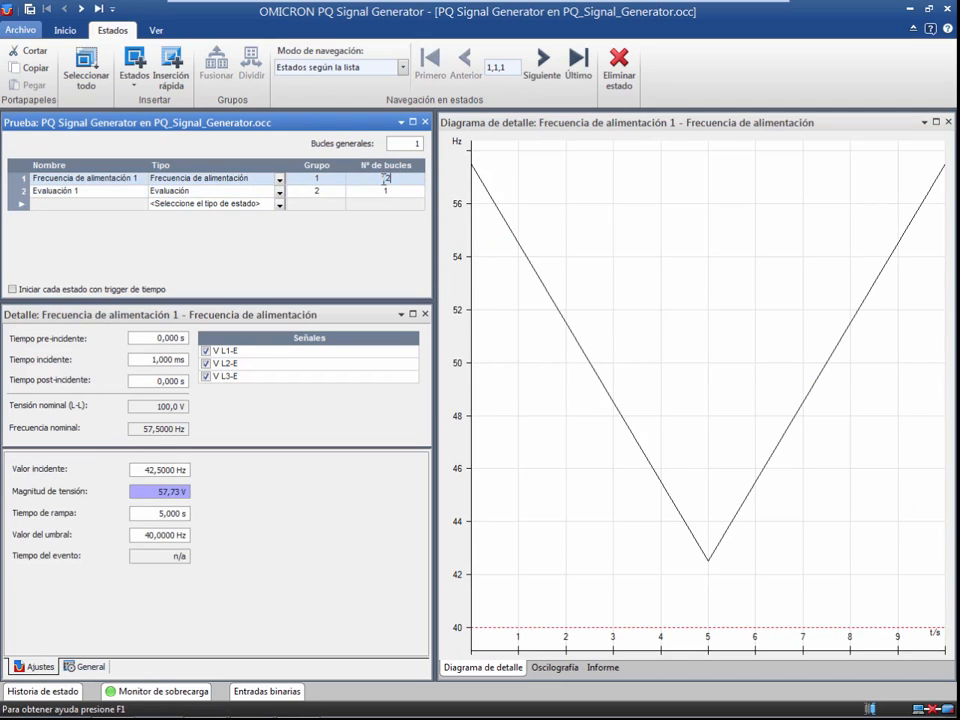
{"action": "type", "text": "2"}
{"action": "left_click", "coordinate": [383, 192]}
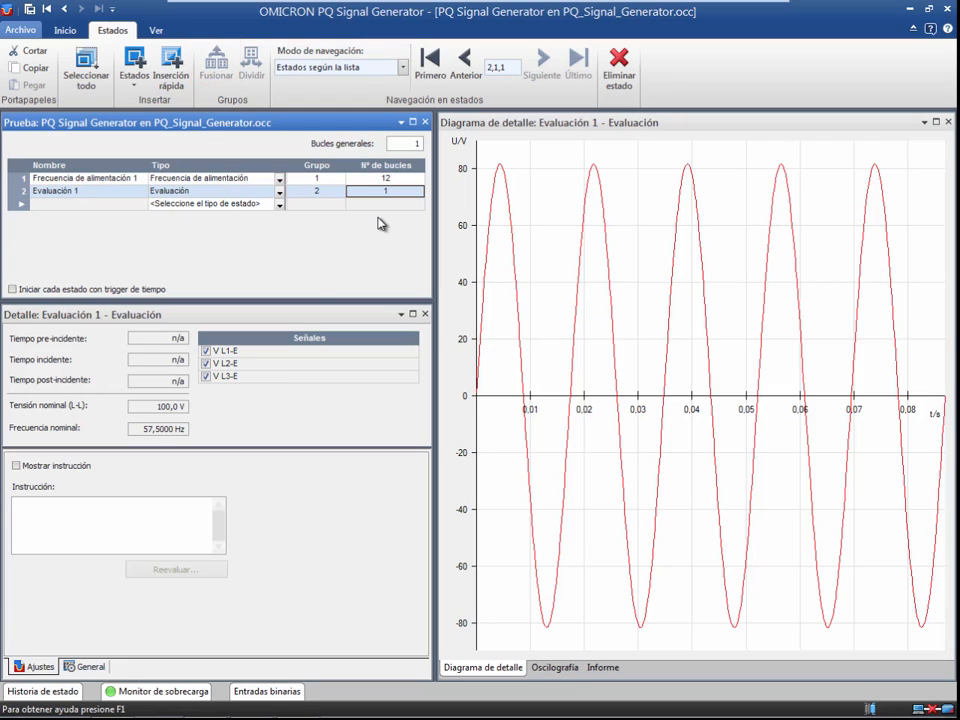
- Enable the evaluation state's instruction with "Resultado: Compruebe que el número de lecturas es 11<=N<=13. Compruebe que el valor de la frecuencia medida cada 10 segundos permanece igual."
{"action": "left_click", "coordinate": [276, 314]}
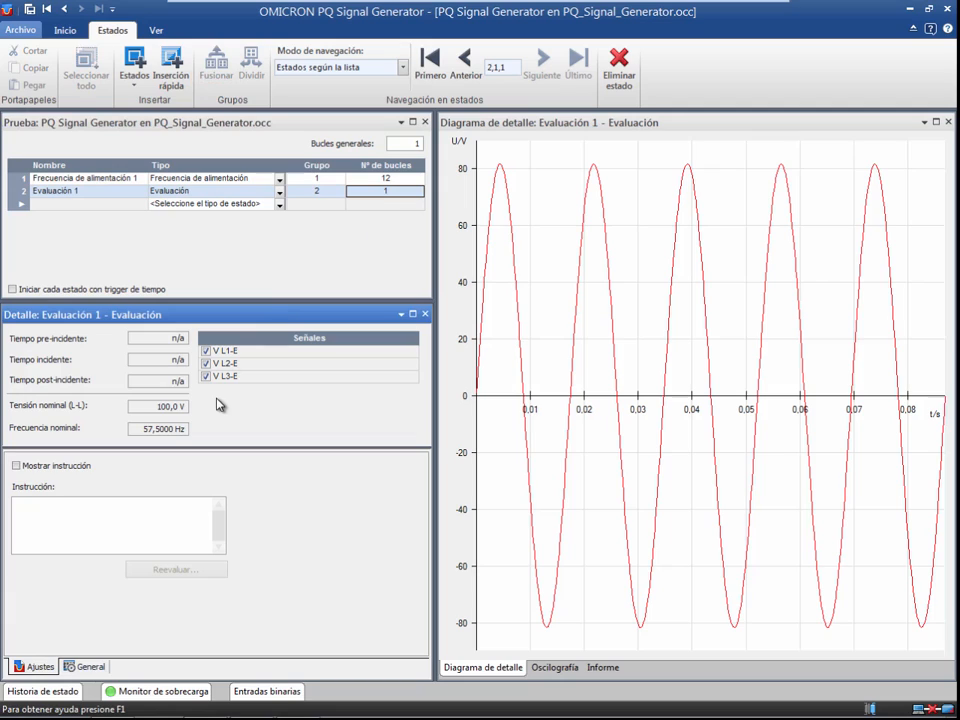
{"action": "left_click", "coordinate": [17, 471]}
{"action": "type", "text": "Resultado: Compruebe que el número de lecturas es 11<=N<=13. Compruebe que el valor de la frecuencia medida cada 10 segundos permanece igual."}
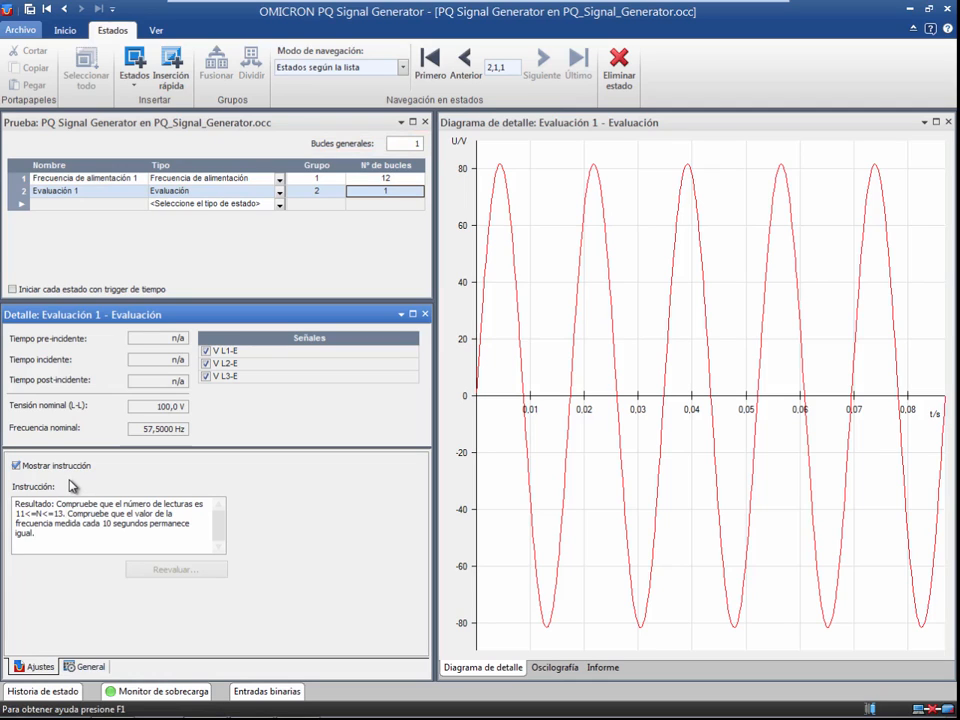
- Add an Espera state below the evaluation state and delete it again
{"action": "left_click", "coordinate": [279, 205]}
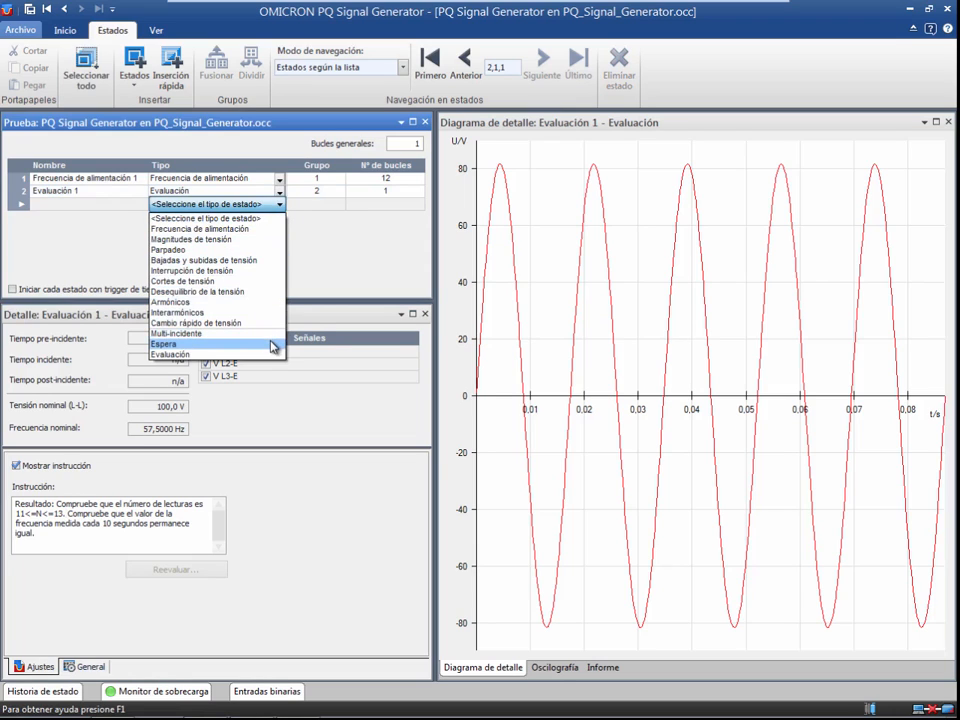
{"action": "left_click", "coordinate": [272, 346]}
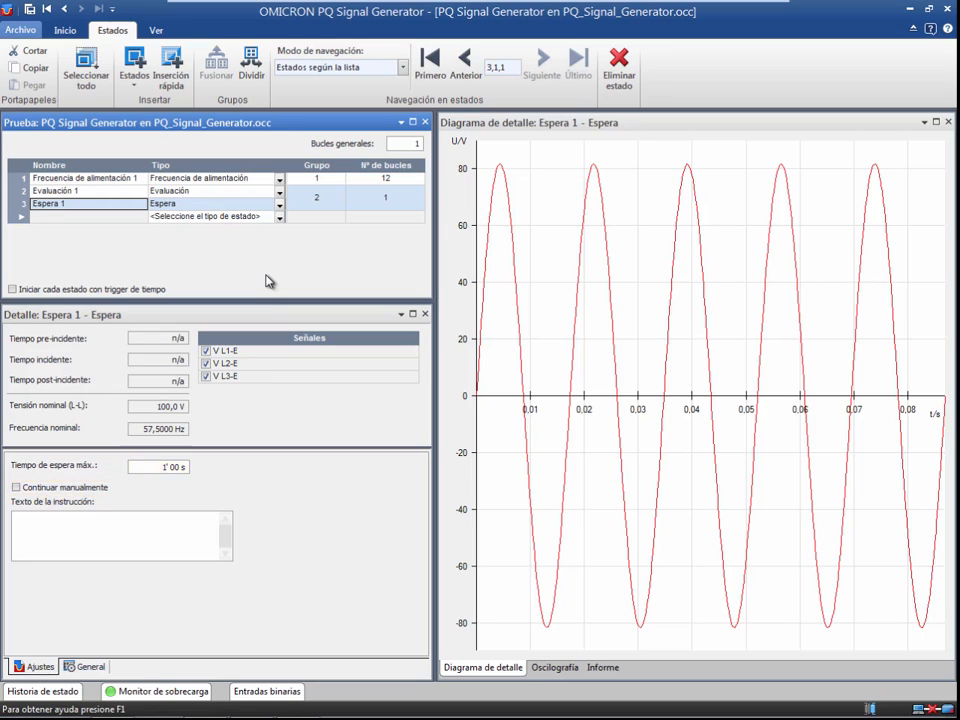
{"action": "left_click", "coordinate": [611, 87]}
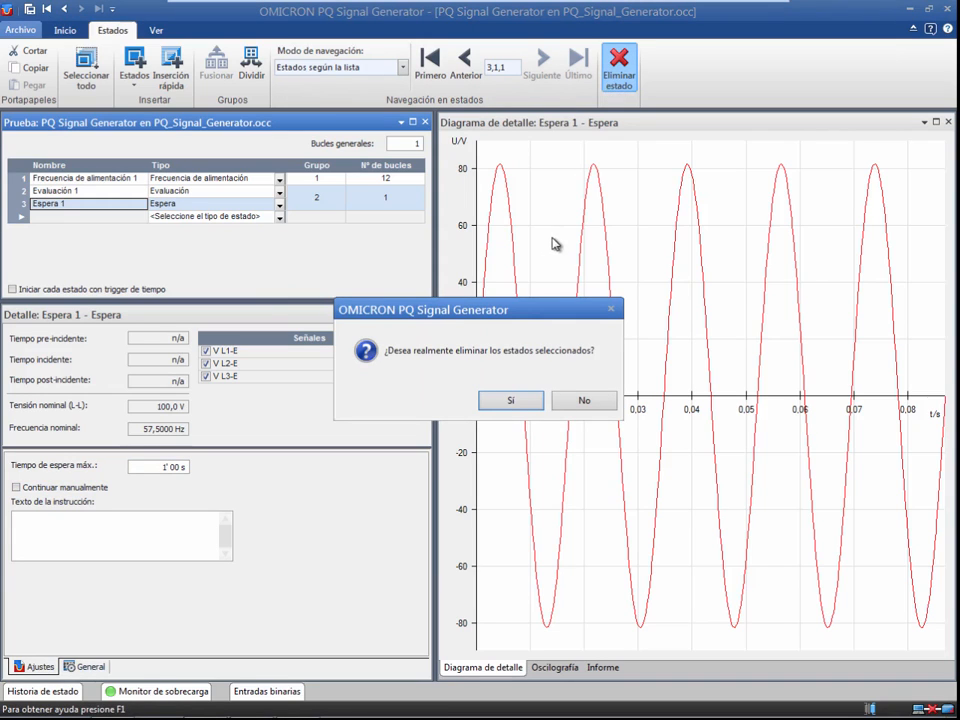
{"action": "left_click", "coordinate": [490, 399]}
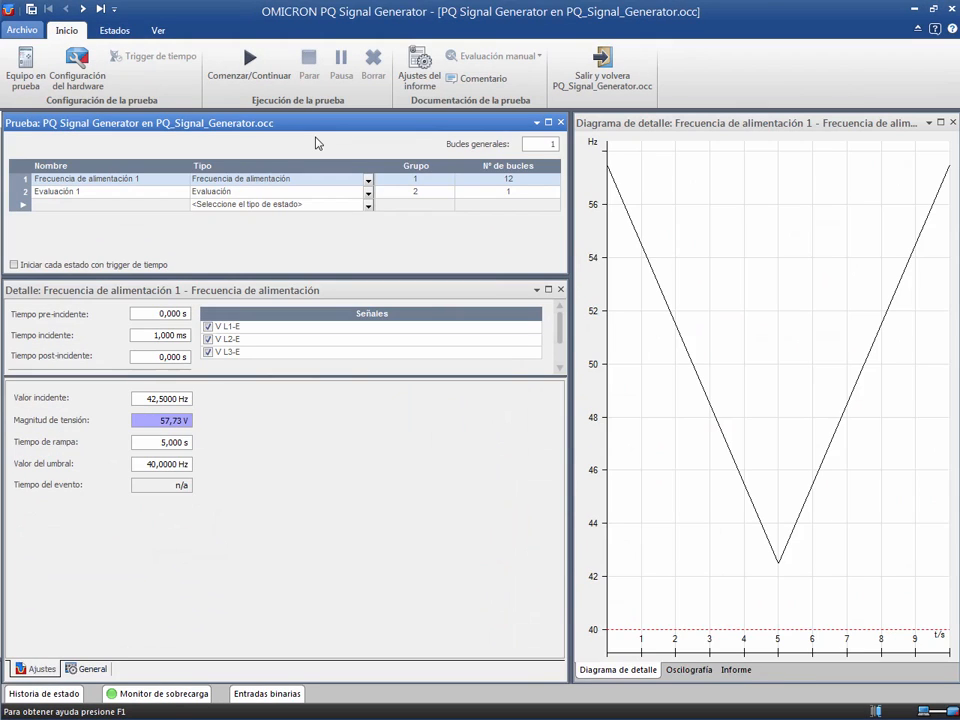
- Run the PQ Signal Generator test and assess the evaluation state as Correcta
{"action": "left_click", "coordinate": [268, 86]}
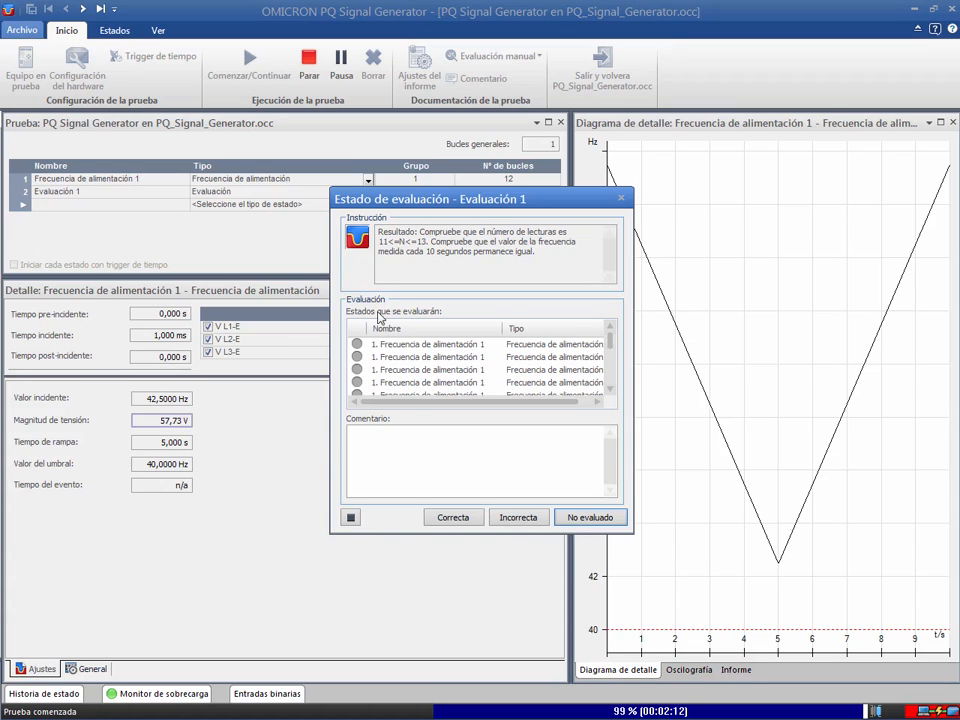
{"action": "left_click", "coordinate": [453, 521]}
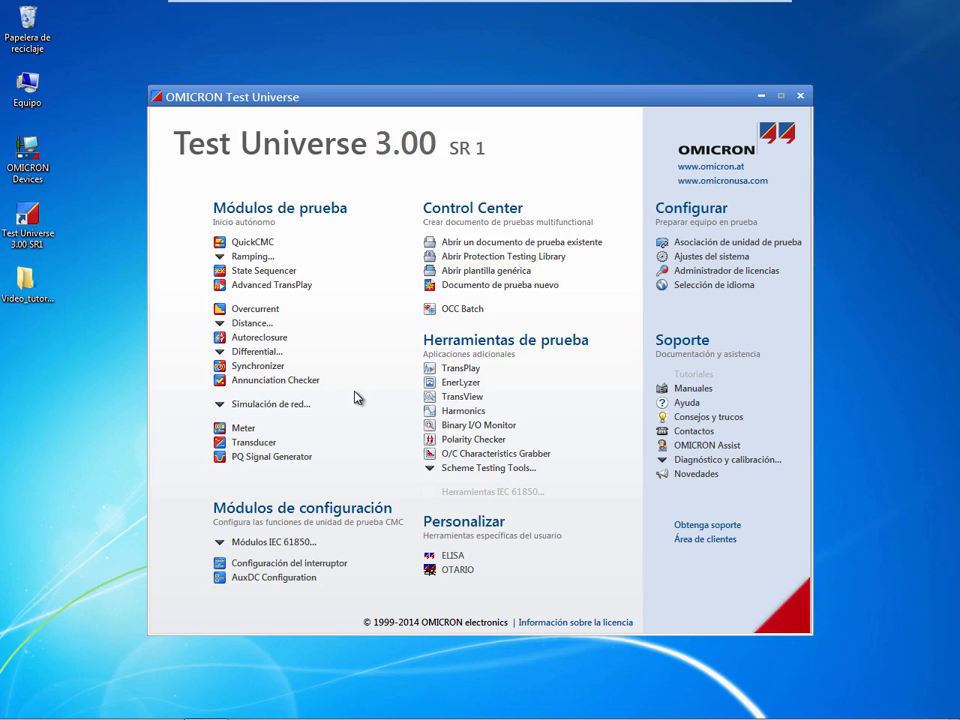
- From Test Universe, open the Control Center template Power_Frequency.occ in the PQ Meter Type Test folder
{"action": "left_click", "coordinate": [474, 279]}
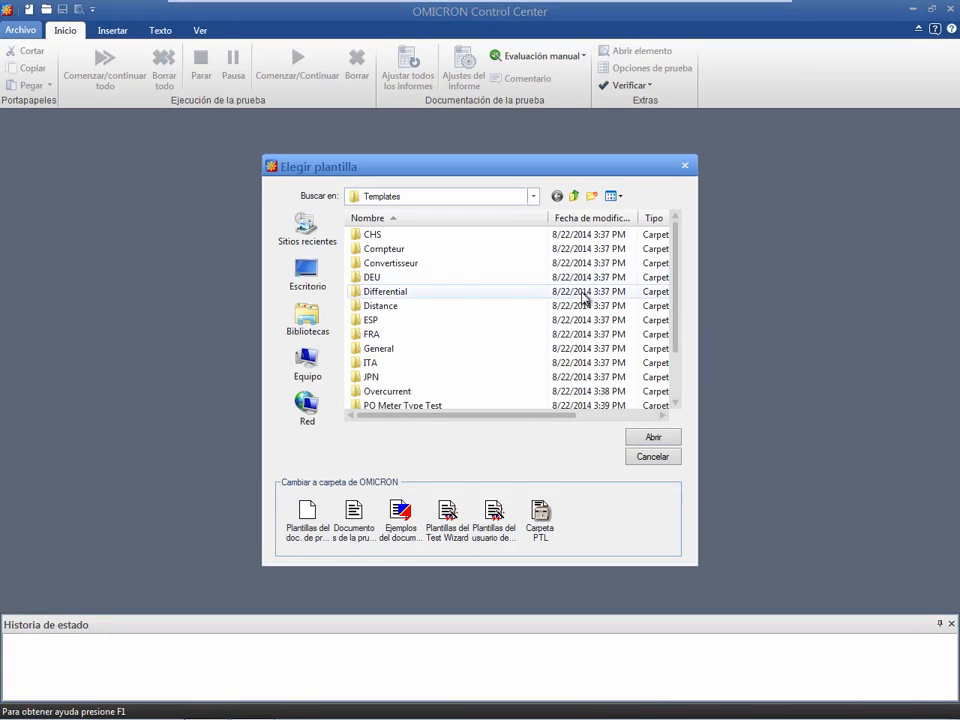
{"action": "left_click_drag", "start_coordinate": [673, 317], "coordinate": [679, 343]}
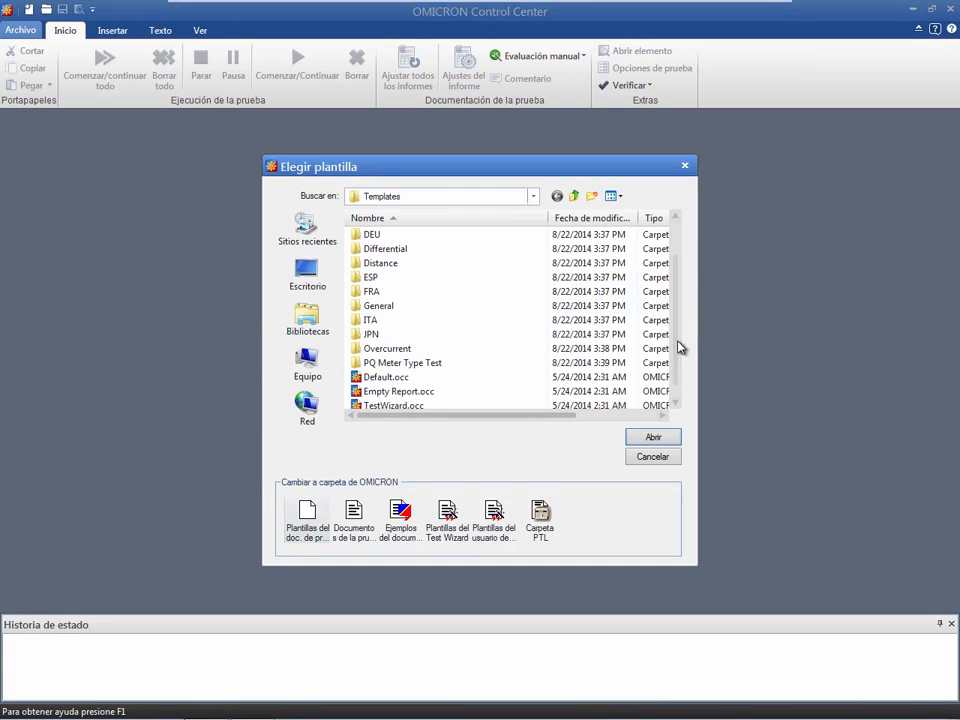
{"action": "left_click", "coordinate": [498, 364]}
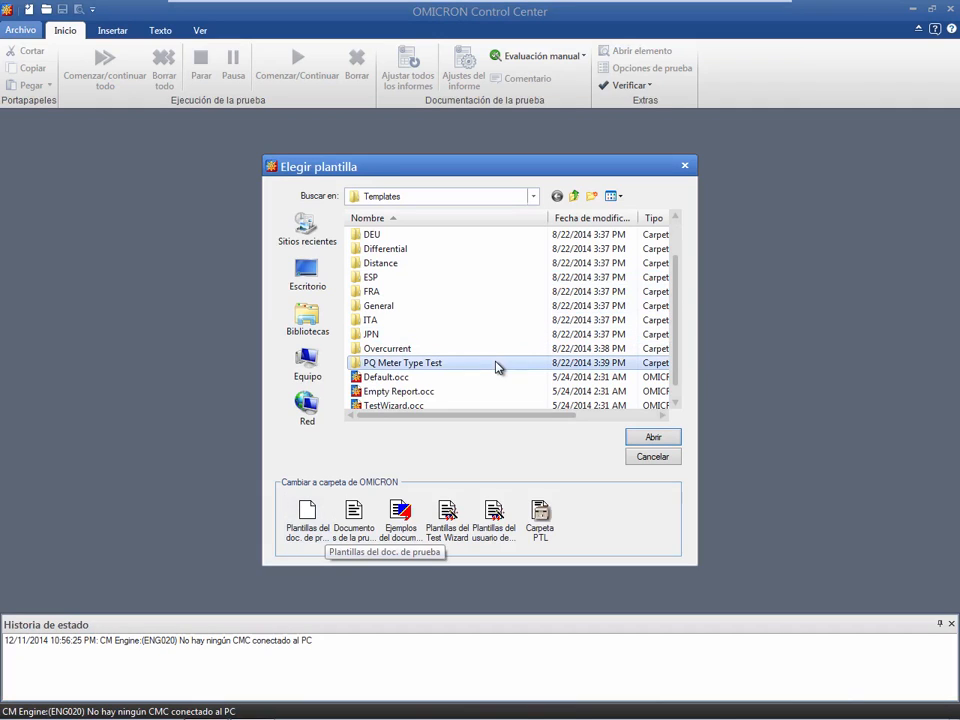
{"action": "double_click", "coordinate": [498, 364]}
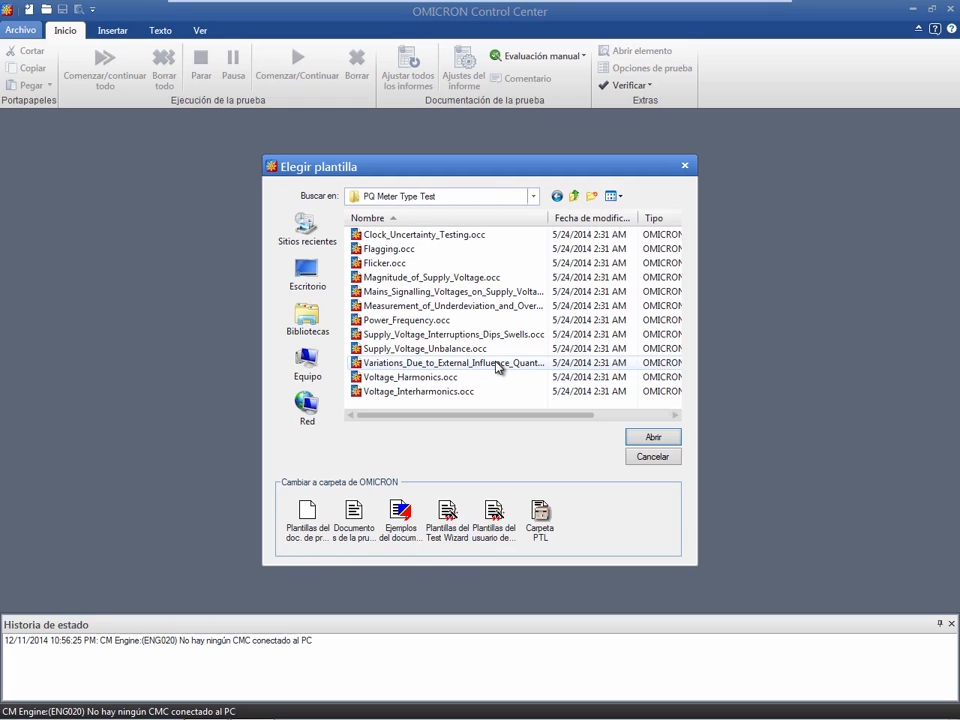
{"action": "left_click", "coordinate": [473, 322]}
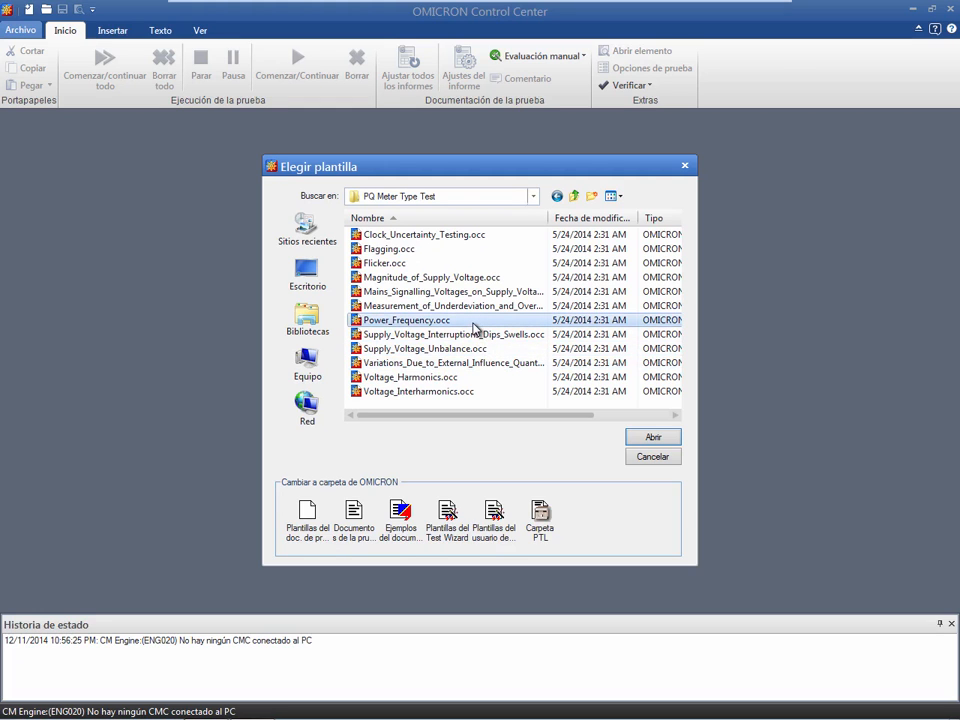
{"action": "double_click", "coordinate": [473, 322]}
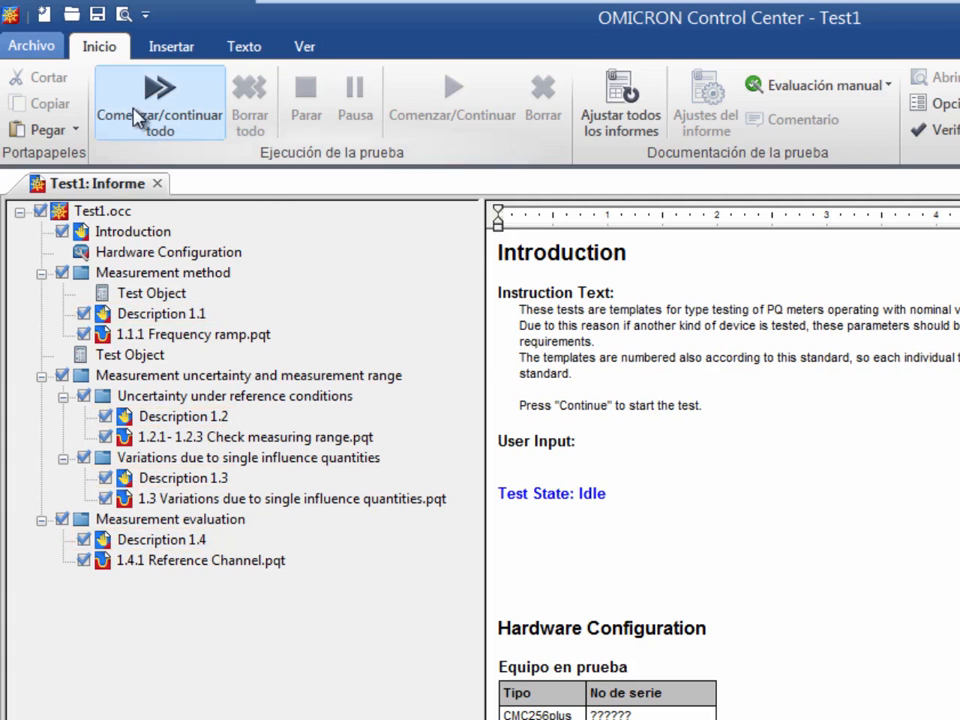
- Save the test document as PQ_Plantilla.occ in the desktop folder Video_tutoriales
{"action": "left_click", "coordinate": [54, 52]}
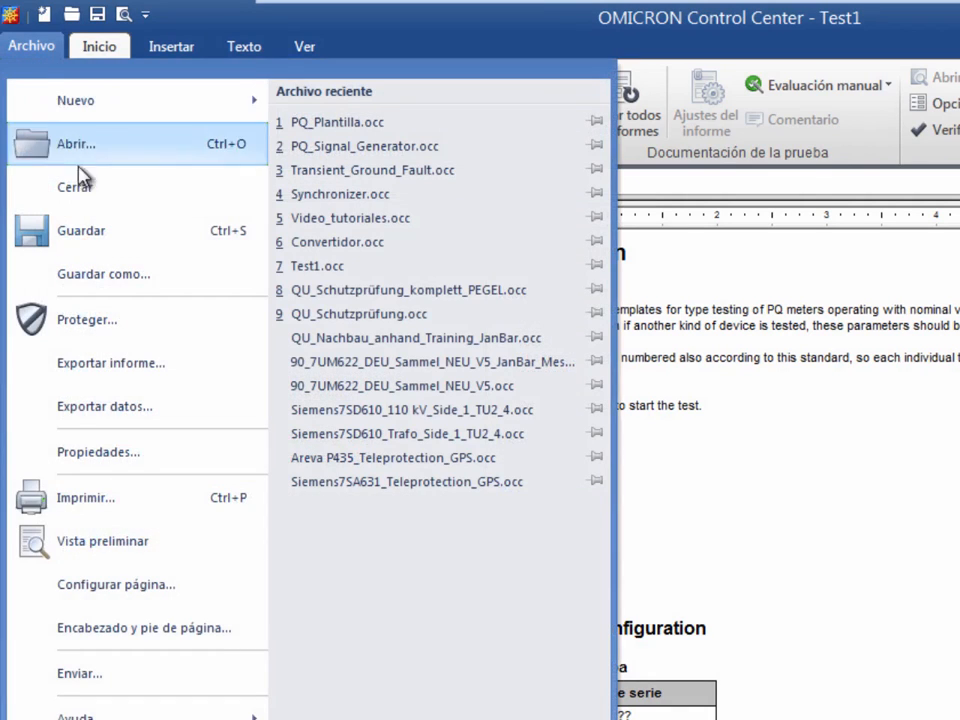
{"action": "left_click", "coordinate": [103, 270]}
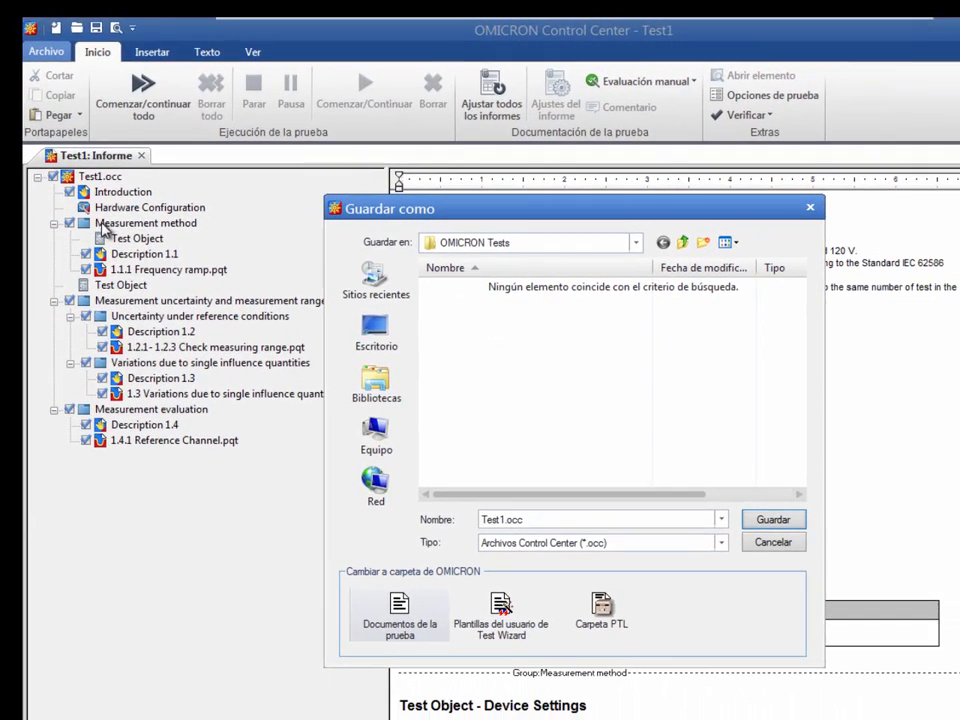
{"action": "left_click", "coordinate": [376, 335]}
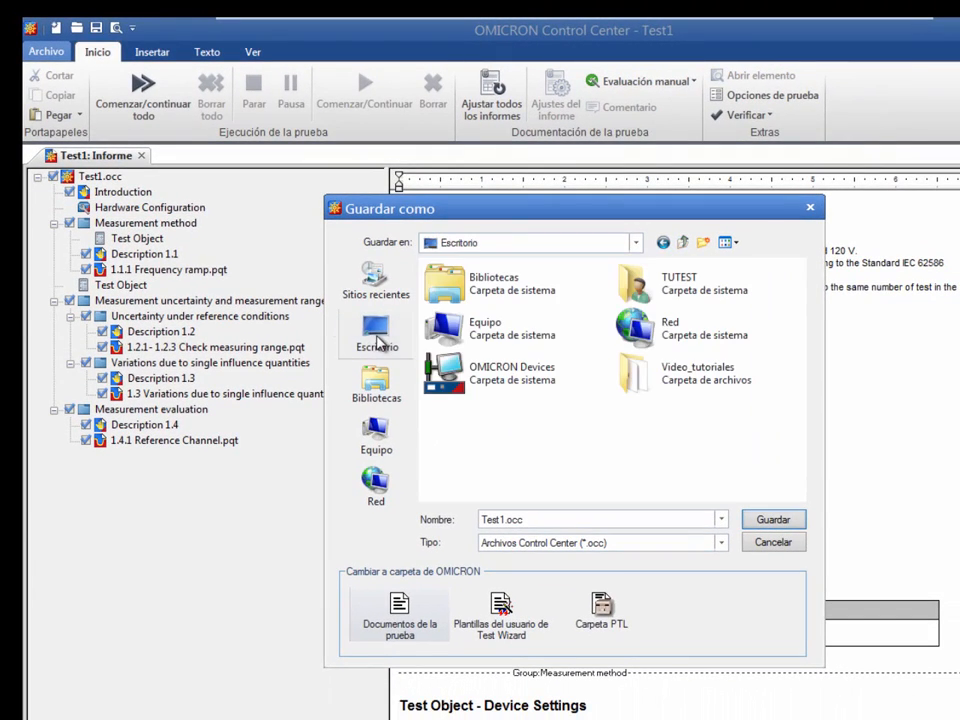
{"action": "double_click", "coordinate": [690, 372]}
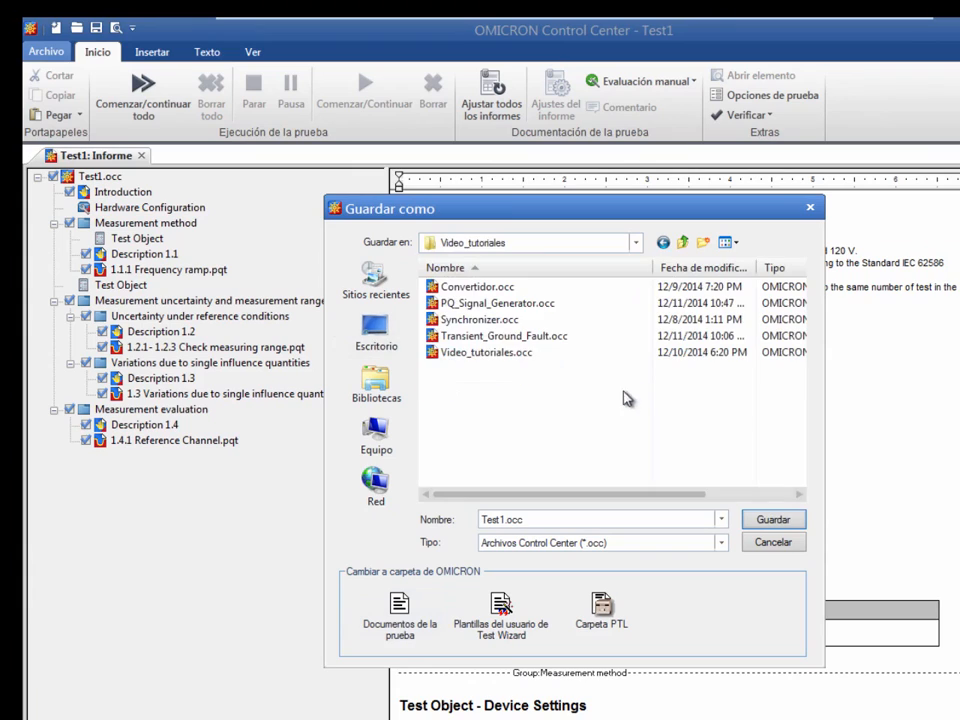
{"action": "double_click", "coordinate": [502, 519]}
{"action": "left_click", "coordinate": [502, 519]}
{"action": "double_click", "coordinate": [502, 519]}
{"action": "type", "text": "PQ_Plantilla"}
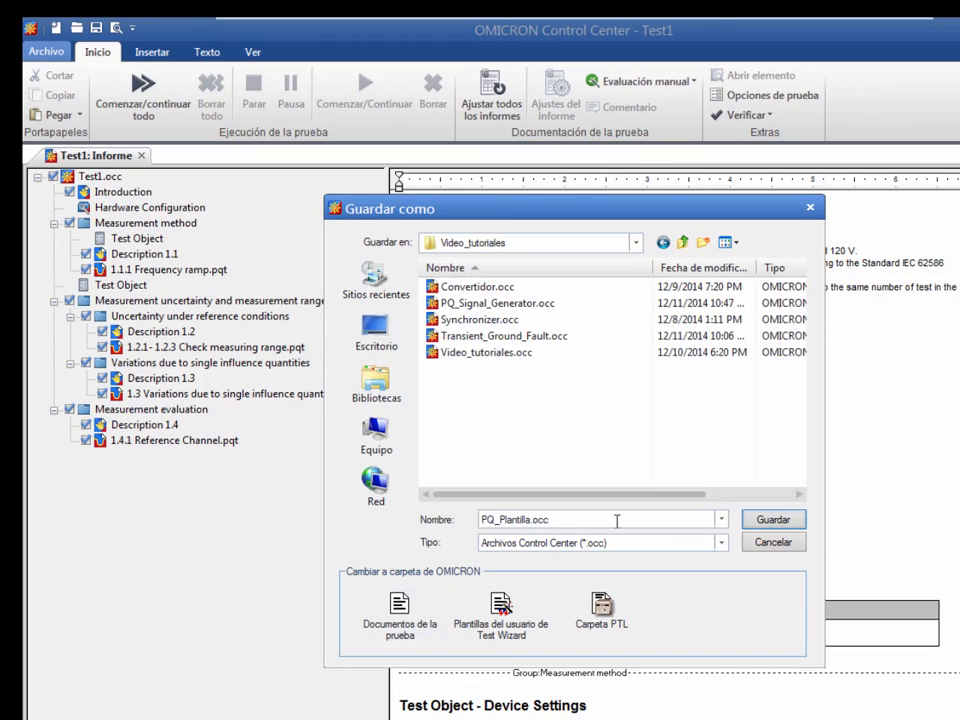
{"action": "left_click", "coordinate": [765, 521]}
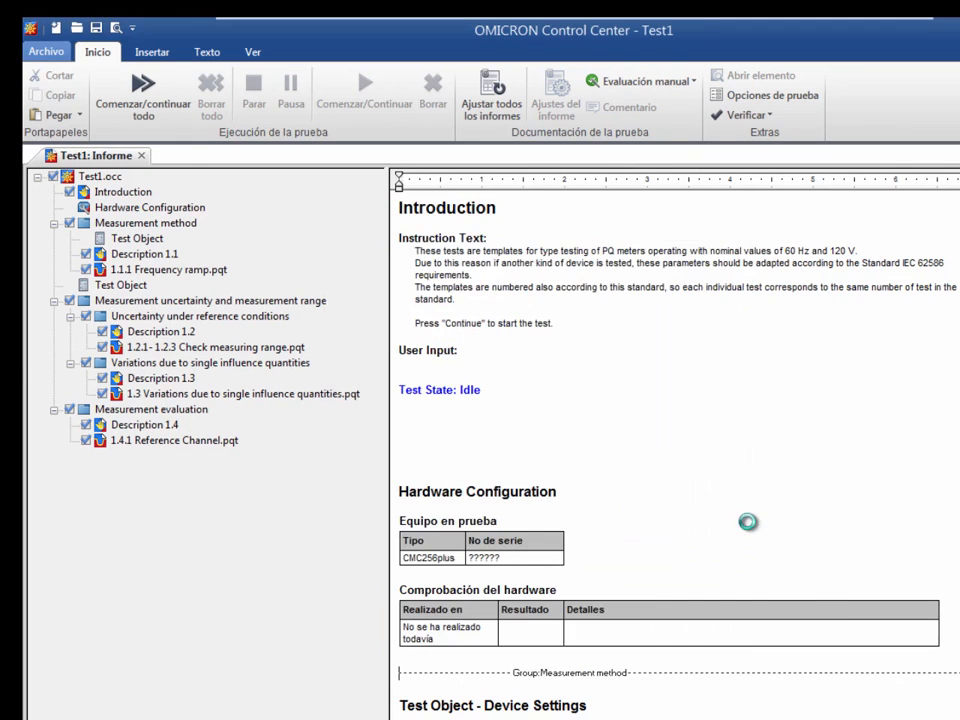
- In the Test Object preceding the measurement uncertainty group, set the device's nominal frequency to 50 Hz and nominal secondary voltage to 100 V (L-L)
{"action": "scroll", "coordinate": [748, 522], "scroll_direction": "down", "scroll_amount": 5}
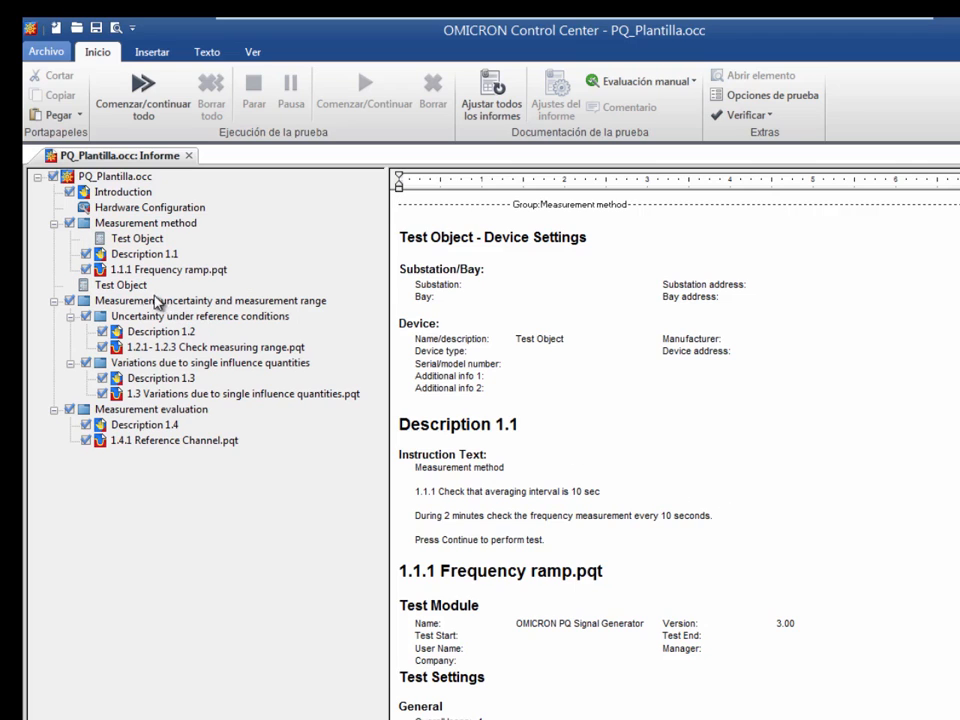
{"action": "left_click", "coordinate": [131, 285]}
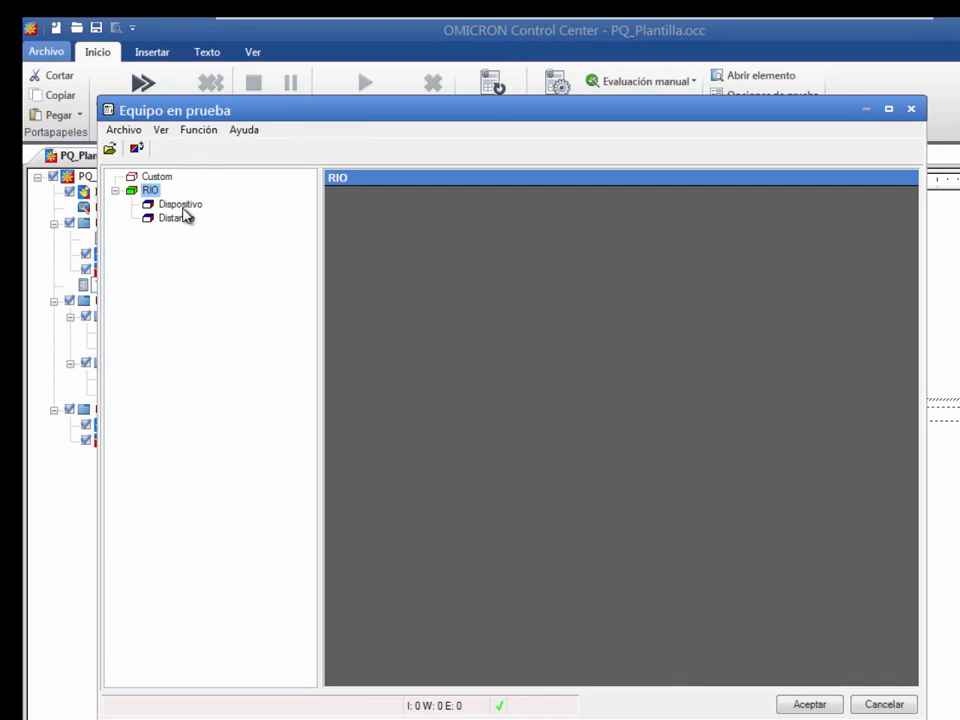
{"action": "double_click", "coordinate": [182, 206]}
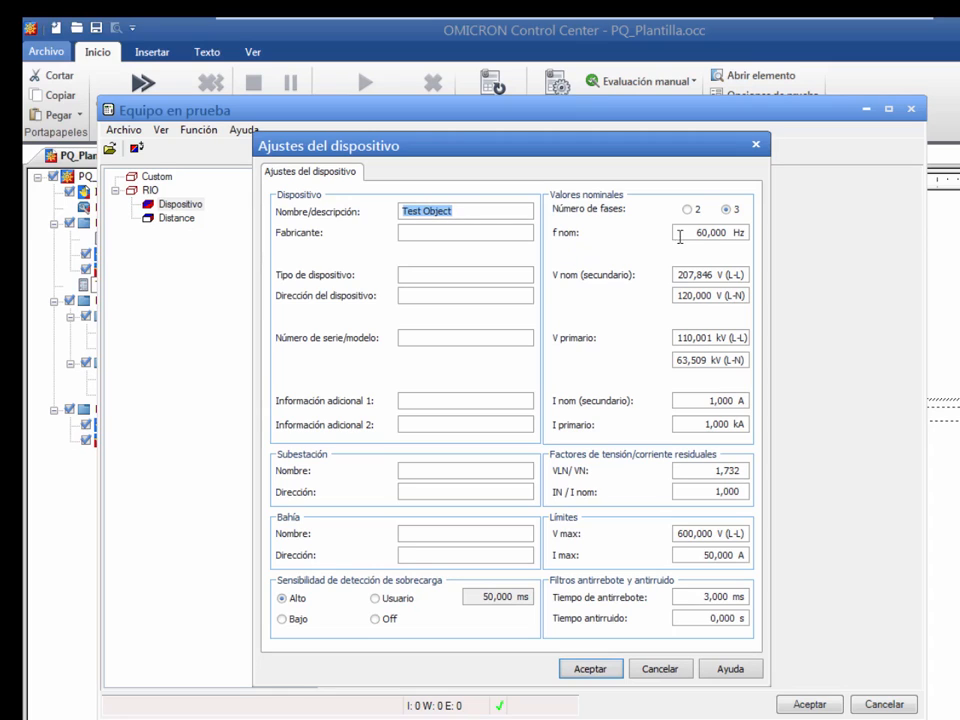
{"action": "left_click_drag", "start_coordinate": [723, 233], "coordinate": [683, 232]}
{"action": "type", "text": "50"}
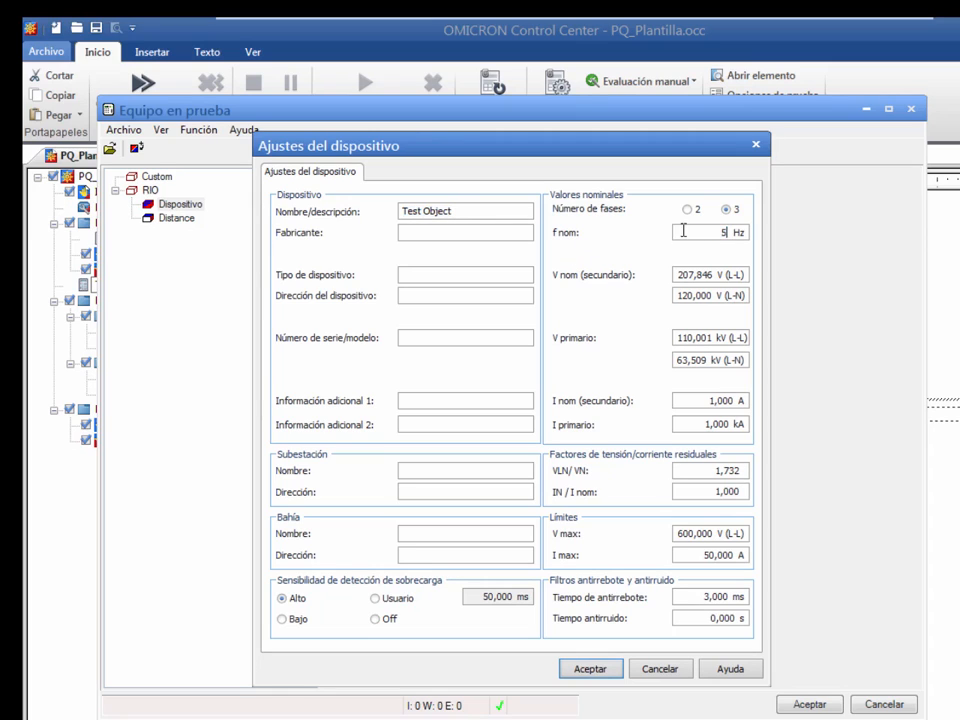
{"action": "left_click", "coordinate": [713, 274]}
{"action": "left_click_drag", "start_coordinate": [713, 274], "coordinate": [679, 274]}
{"action": "type", "text": "100"}
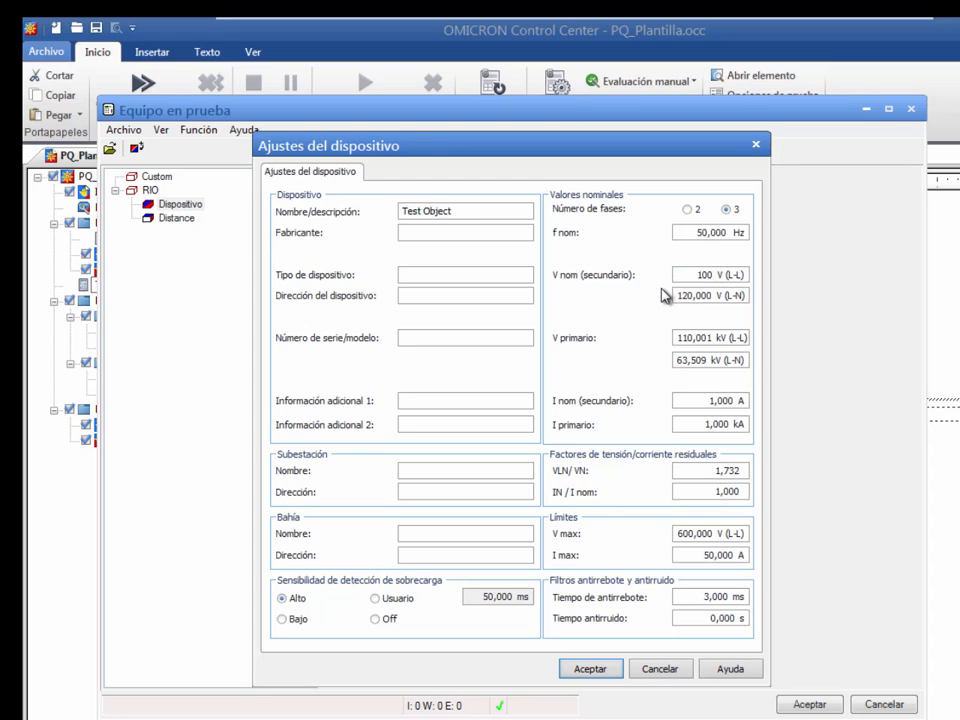
{"action": "key", "text": "Tab"}
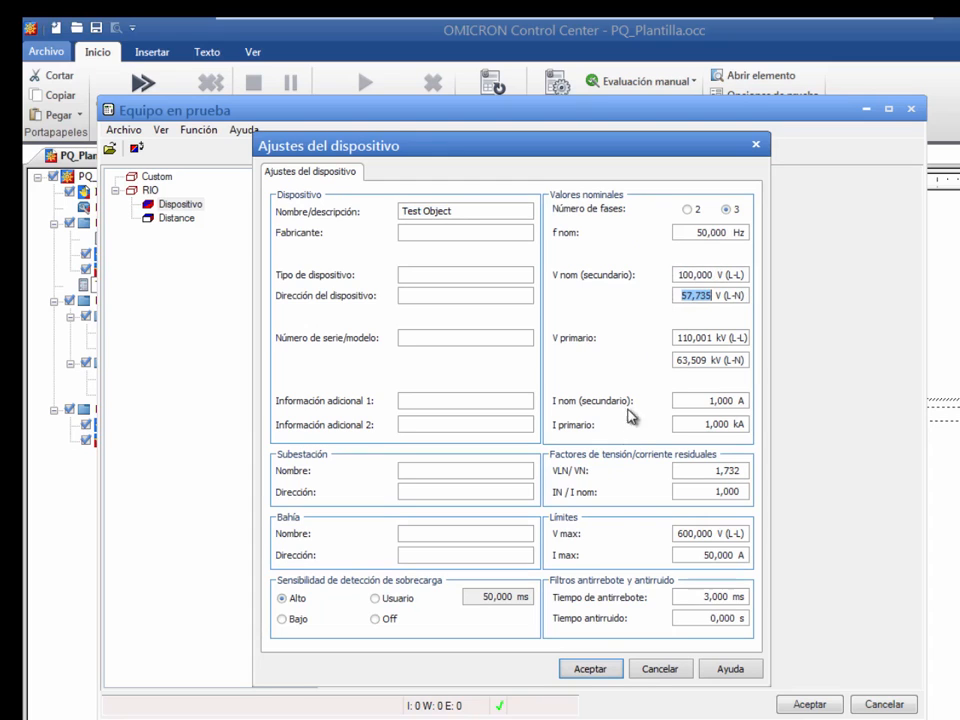
{"action": "left_click", "coordinate": [583, 670]}
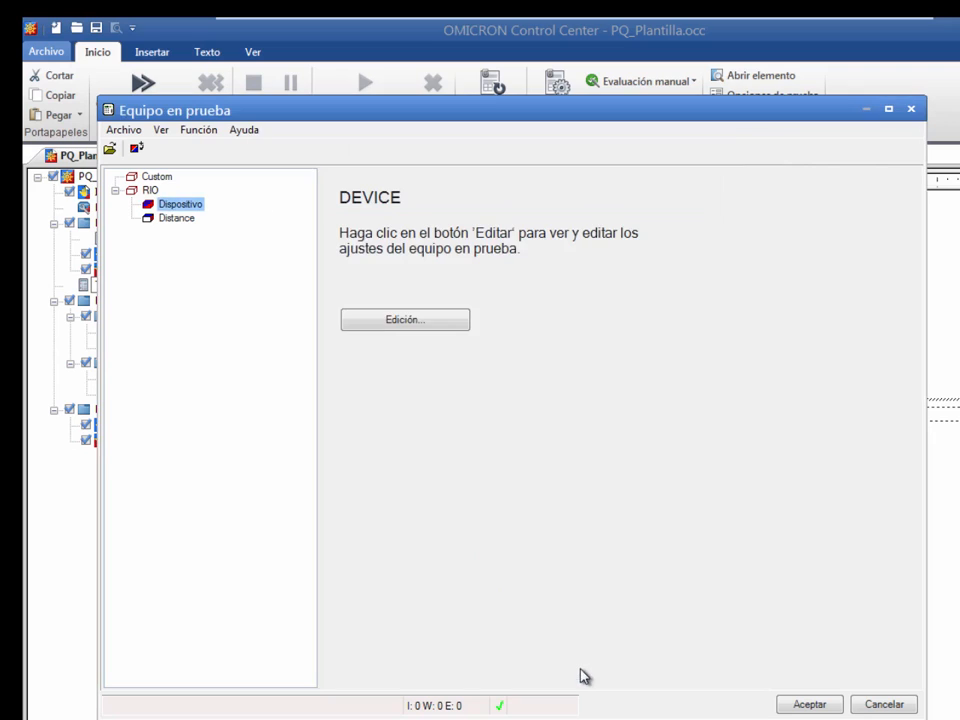
{"action": "left_click", "coordinate": [785, 703]}
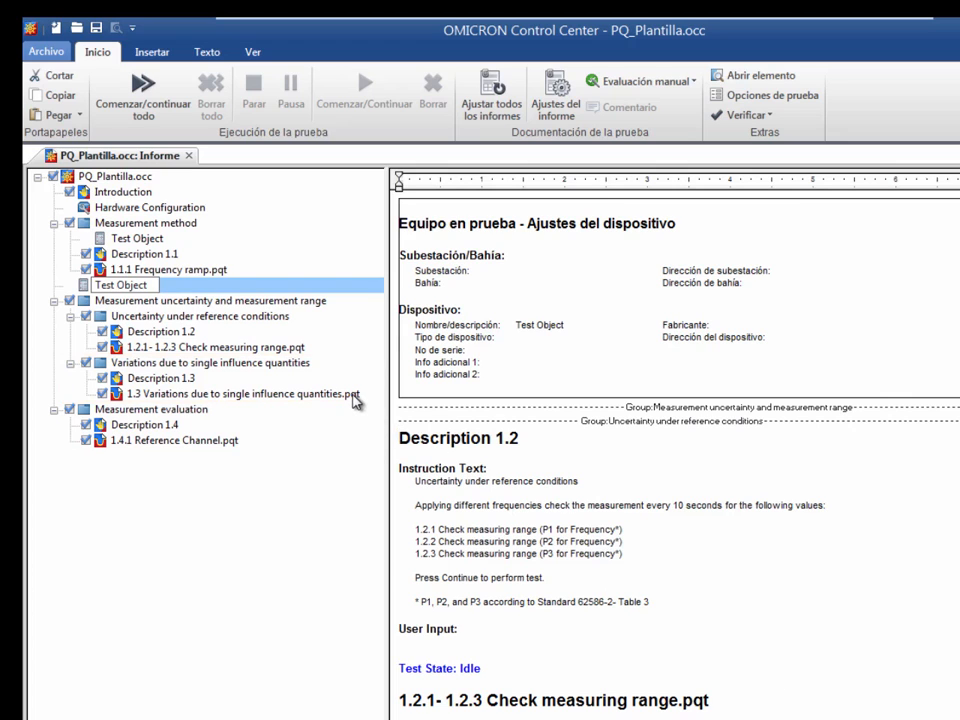
- Open the 1.3 Variations due to single influence quantities.pqt test and set the power frequency event value of state 1.3.1 to 50,05 Hz
{"action": "left_click", "coordinate": [356, 393]}
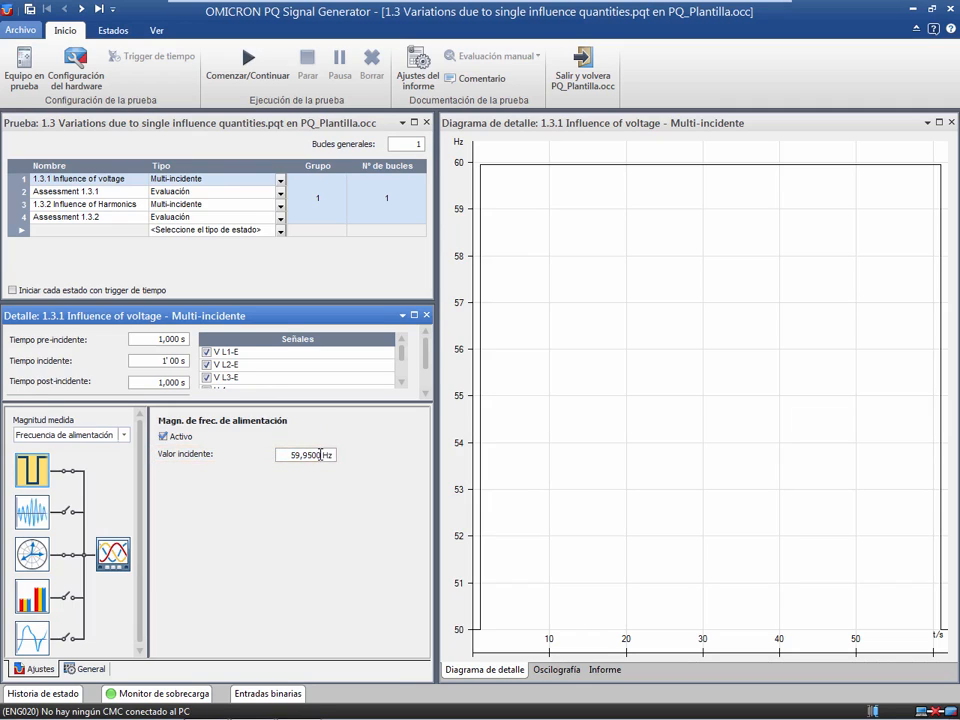
{"action": "left_click", "coordinate": [289, 454]}
{"action": "type", "text": "50,05"}
- Set the unbalanced voltage magnitudes of V L1-E, V L2-E and V L3-E in state 1.3.1 to 10 V each
{"action": "left_click", "coordinate": [40, 553]}
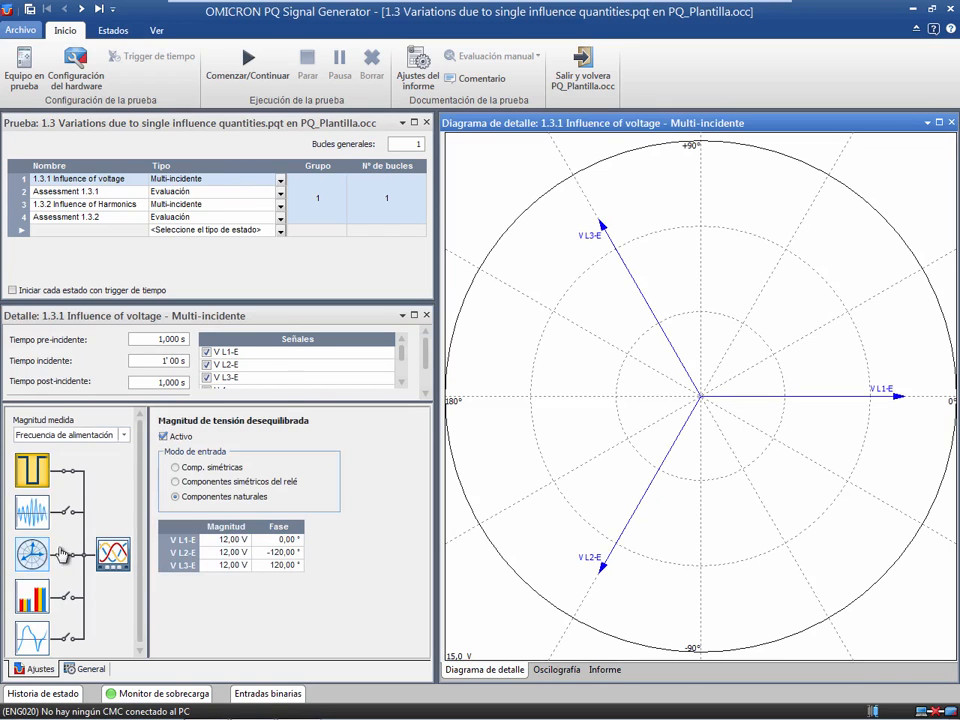
{"action": "left_click", "coordinate": [236, 541]}
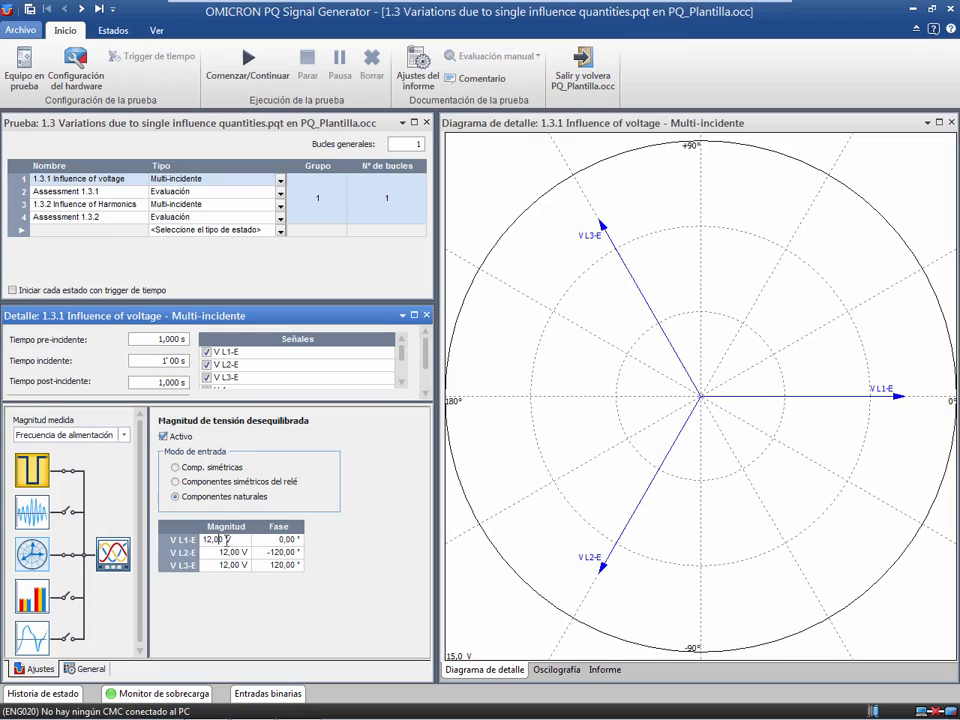
{"action": "left_click_drag", "start_coordinate": [236, 541], "coordinate": [199, 538]}
{"action": "type", "text": "10"}
{"action": "left_click", "coordinate": [208, 552]}
{"action": "left_click_drag", "start_coordinate": [229, 552], "coordinate": [208, 564]}
{"action": "type", "text": "10"}
{"action": "left_click", "coordinate": [222, 565]}
{"action": "type", "text": "0"}
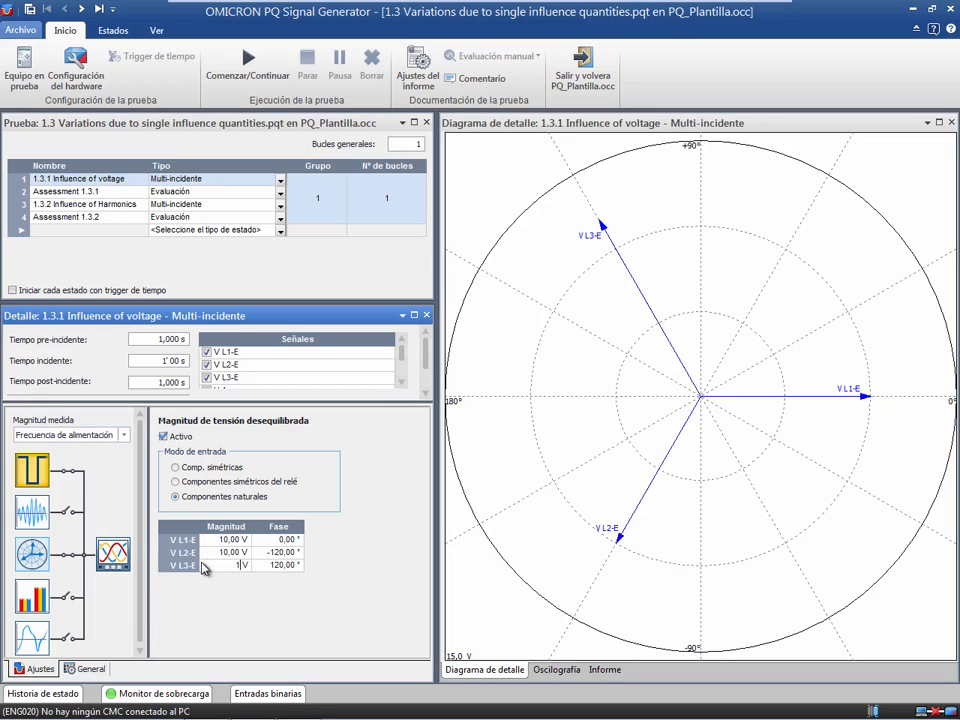
{"action": "left_click", "coordinate": [257, 566]}
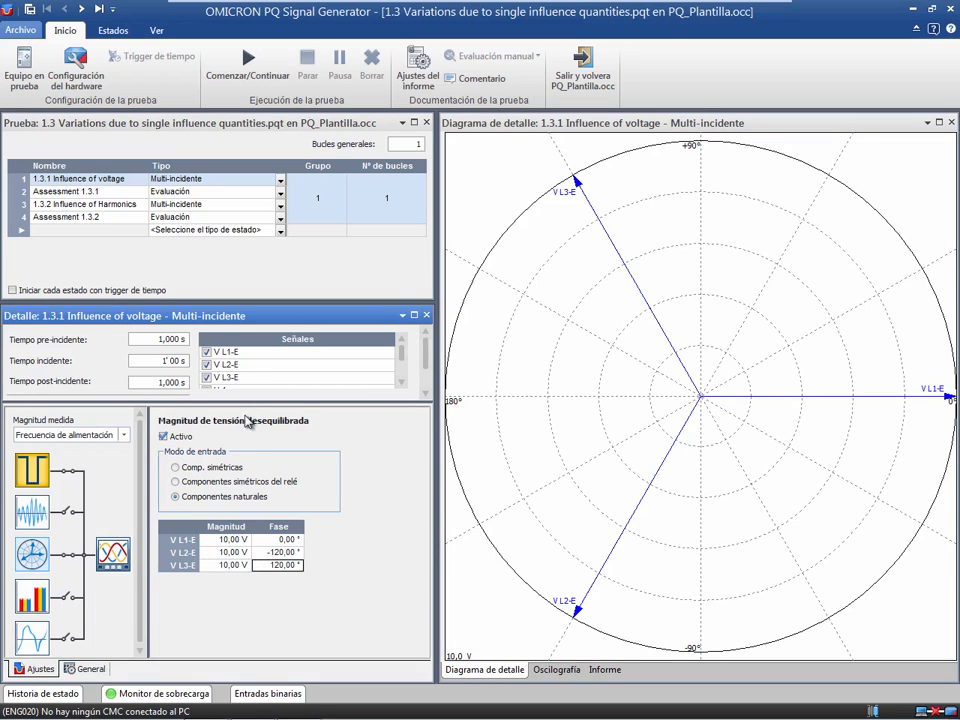
- Set the power frequency event value of state 1.3.2 Influence of Harmonics to 50,05 Hz
{"action": "left_click", "coordinate": [229, 206]}
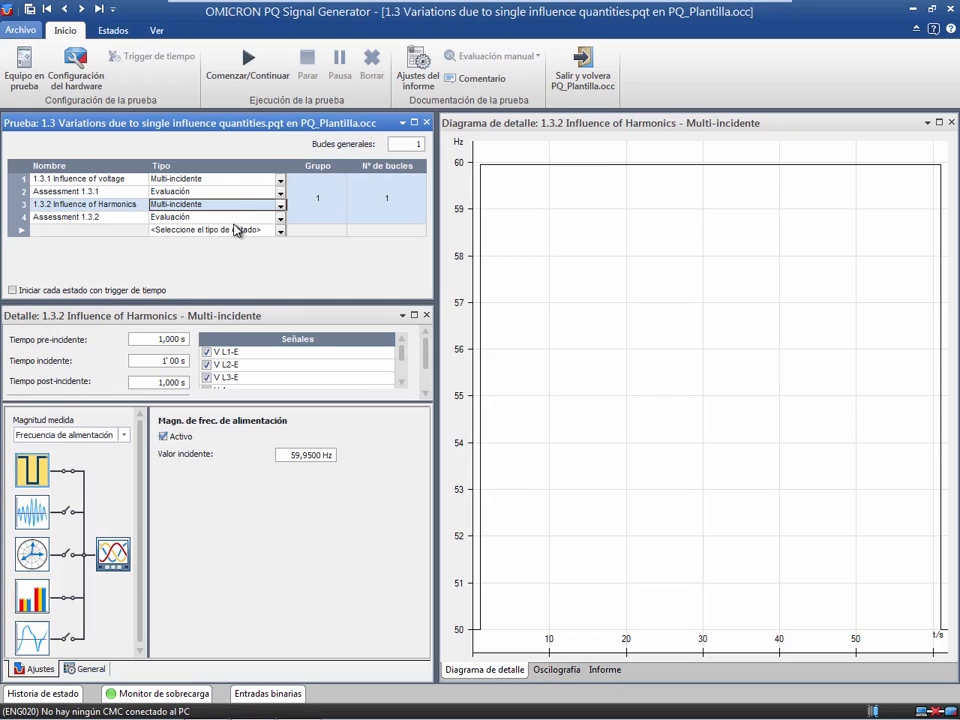
{"action": "left_click", "coordinate": [268, 316]}
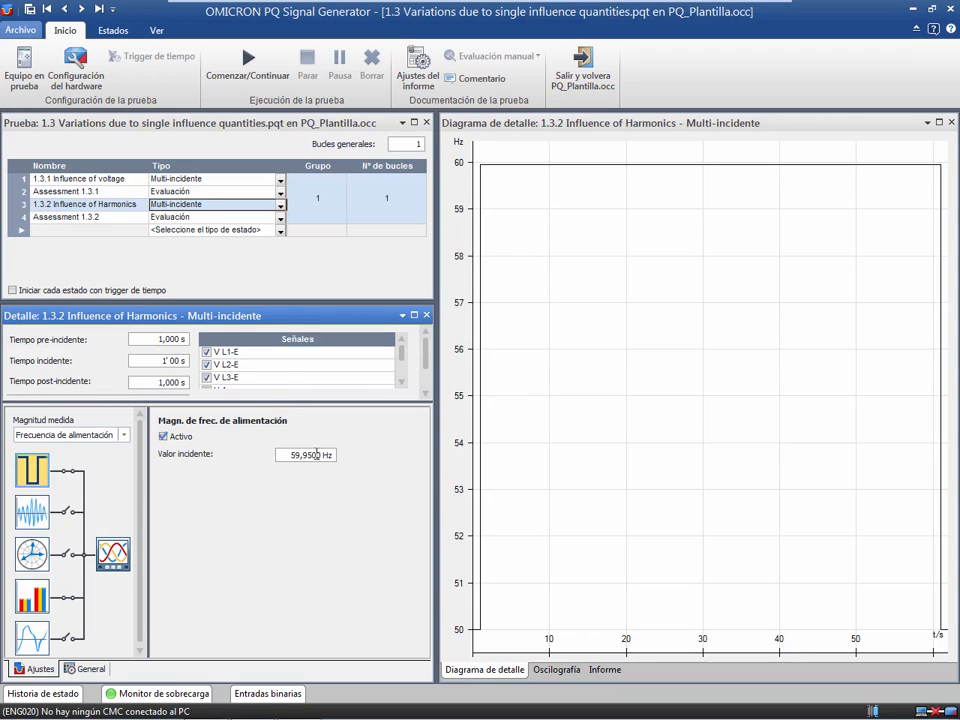
{"action": "left_click_drag", "start_coordinate": [320, 455], "coordinate": [289, 455]}
{"action": "type", "text": "50,05"}
- Show the harmonics magnitudes of state 1.3.2 and widen the detail view to examine the table for all three voltages
{"action": "left_click", "coordinate": [32, 596]}
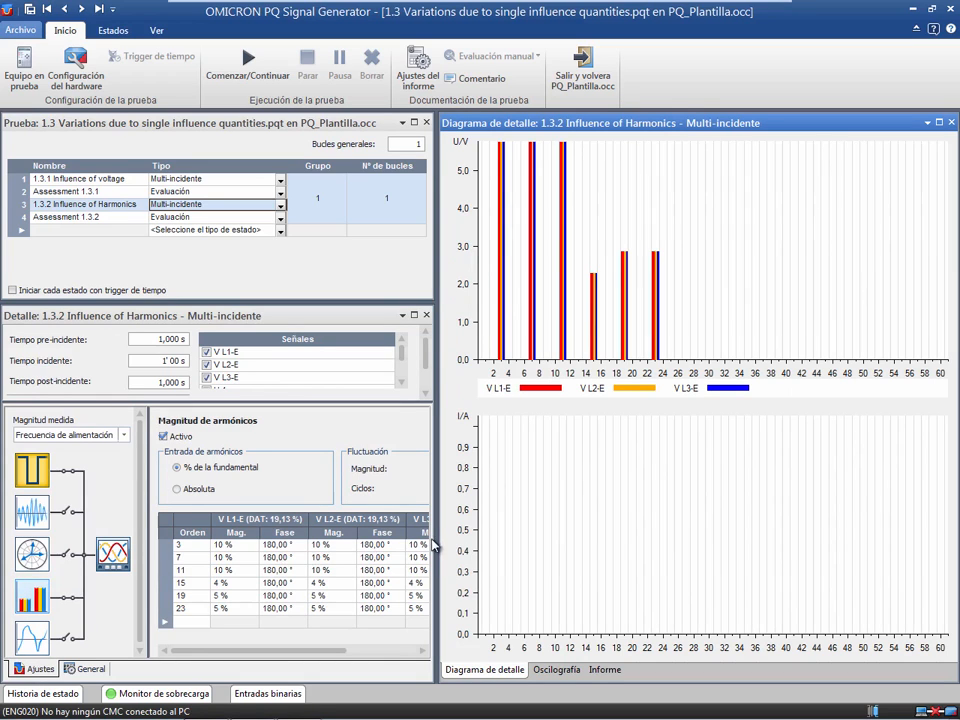
{"action": "left_click_drag", "start_coordinate": [436, 545], "coordinate": [541, 542]}
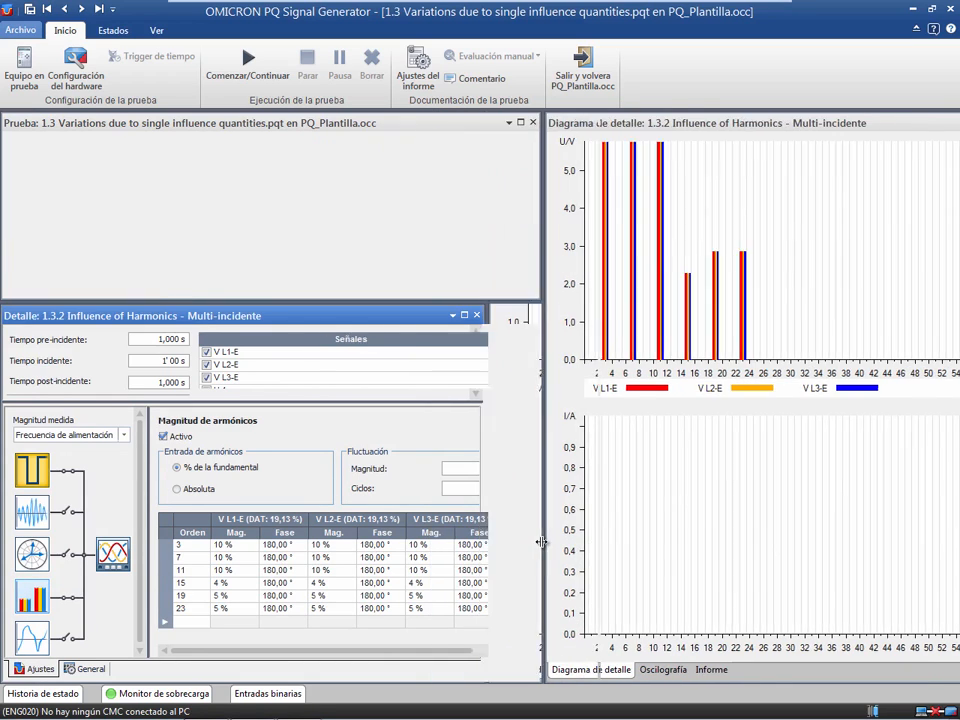